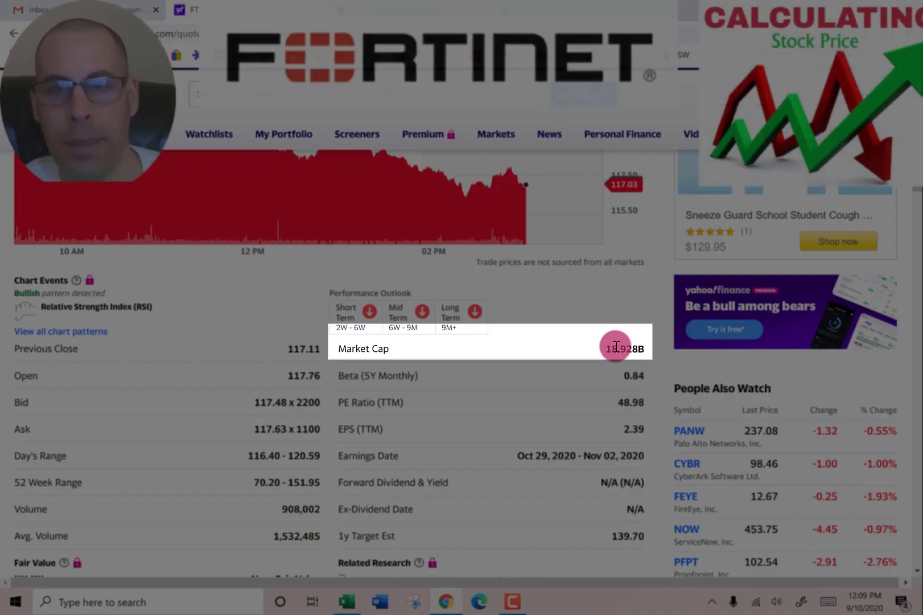
# Look up Fortinet's market cap on Yahoo Finance and enter 18.9 in the cell below MN in the Excel model
pyautogui.doubleClick(616, 348)
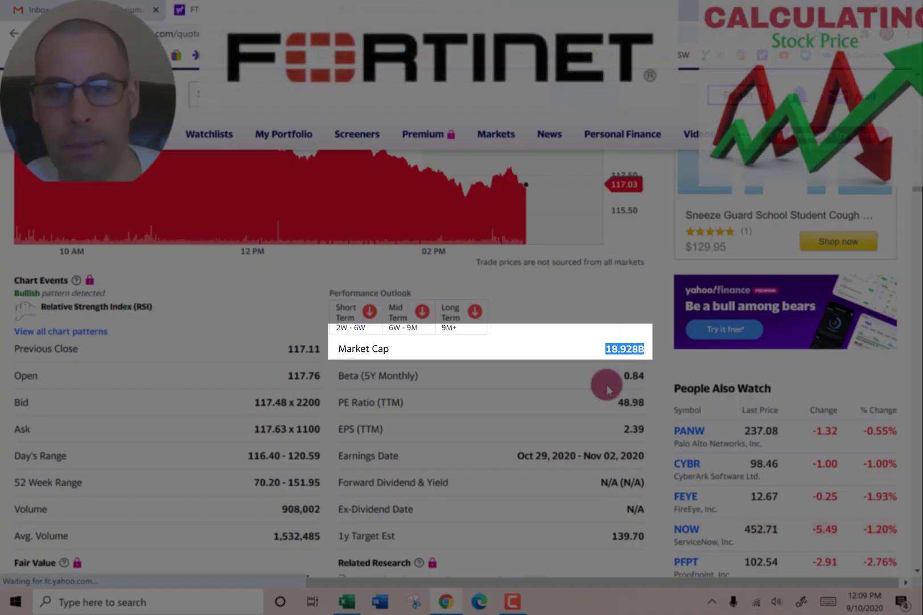
pyautogui.hotkey('alt', 'Tab')
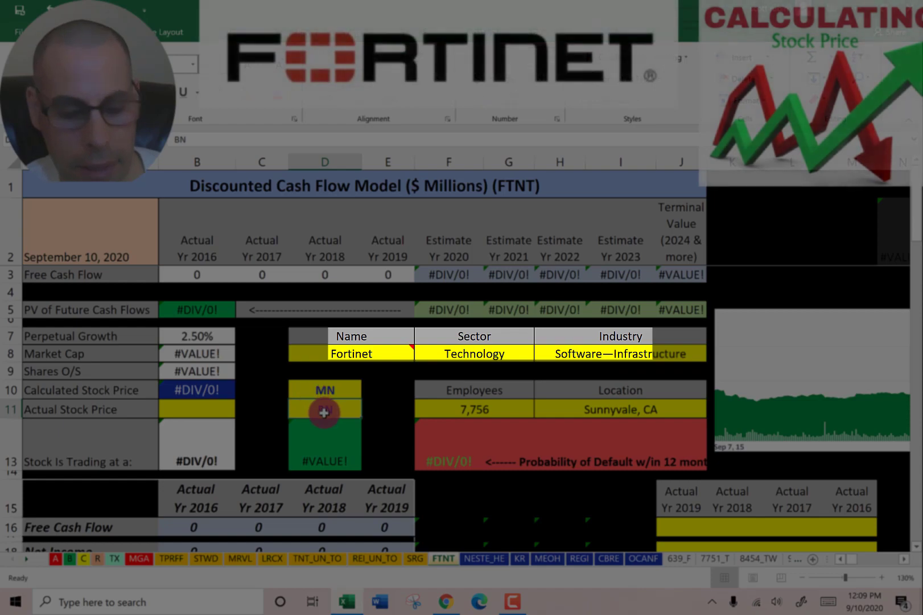
pyautogui.click(325, 411)
pyautogui.write('1')
pyautogui.press('Return')
# Copy Fortinet's current share price of 116.86 from Yahoo Finance into Actual Stock Price in the Excel model
pyautogui.press('Left')
pyautogui.press('Left')
pyautogui.hotkey('alt', 'Tab')
pyautogui.scroll(3, 324, 412)
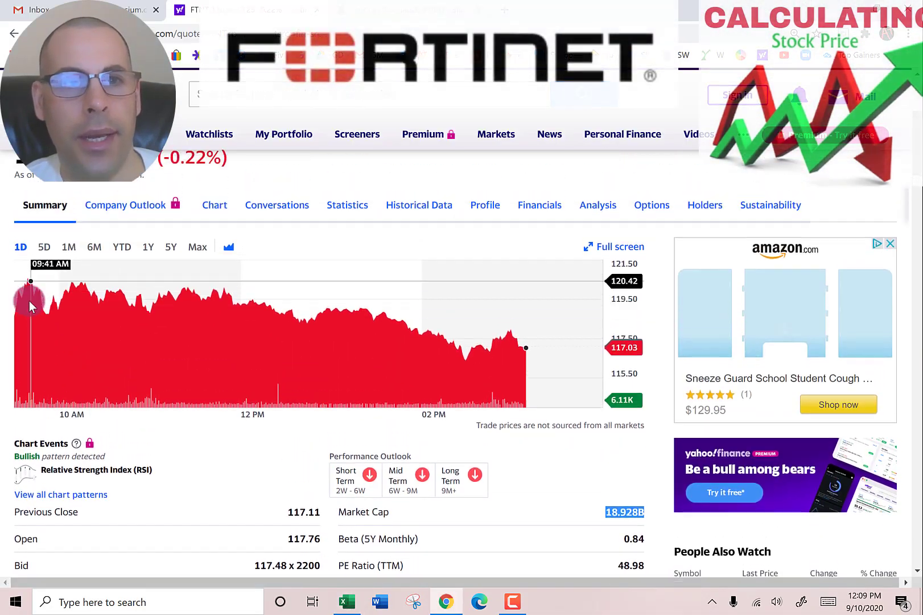
pyautogui.doubleClick(51, 209)
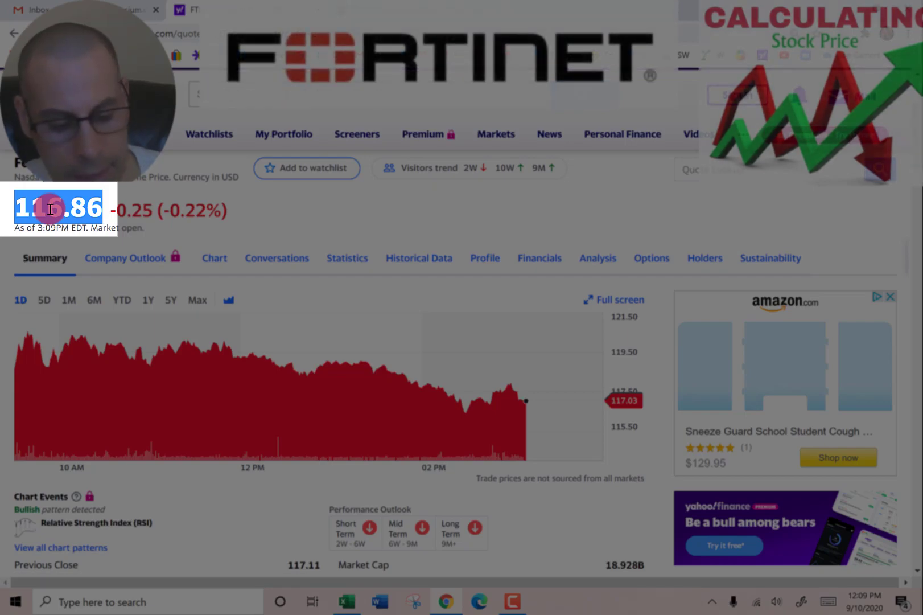
pyautogui.hotkey('ctrl', 'c')
pyautogui.hotkey('alt', 'Tab')
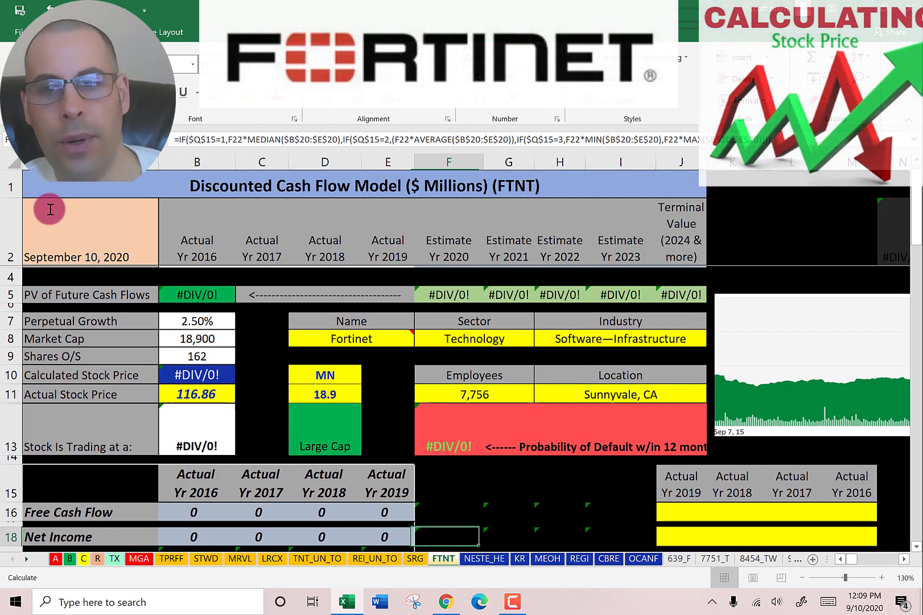
# Select the 2019 Free Cash Flow input cell in Excel, and open Fortinet's Cash Flow statement on Yahoo Finance
pyautogui.scroll(-4, 51, 209)
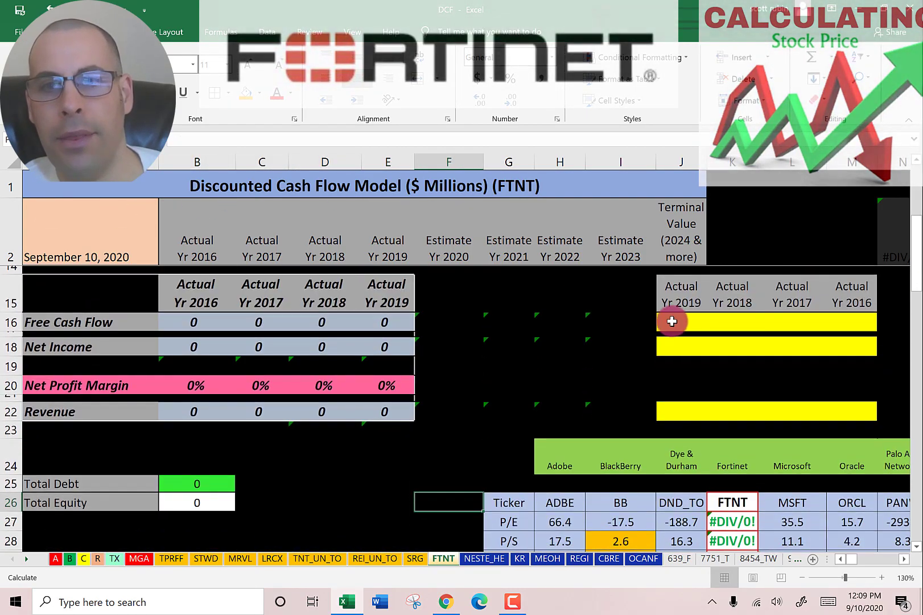
pyautogui.click(681, 316)
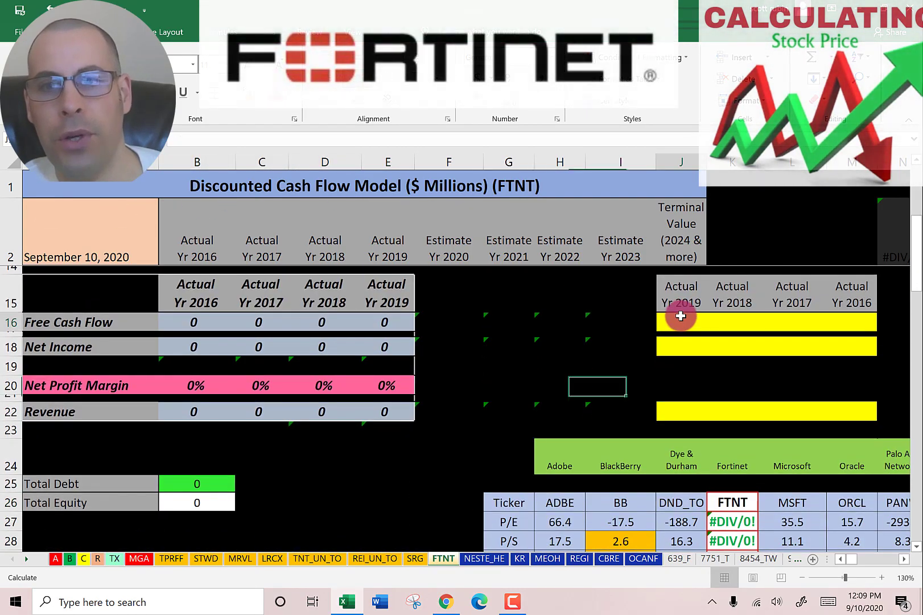
pyautogui.hotkey('alt', 'Tab')
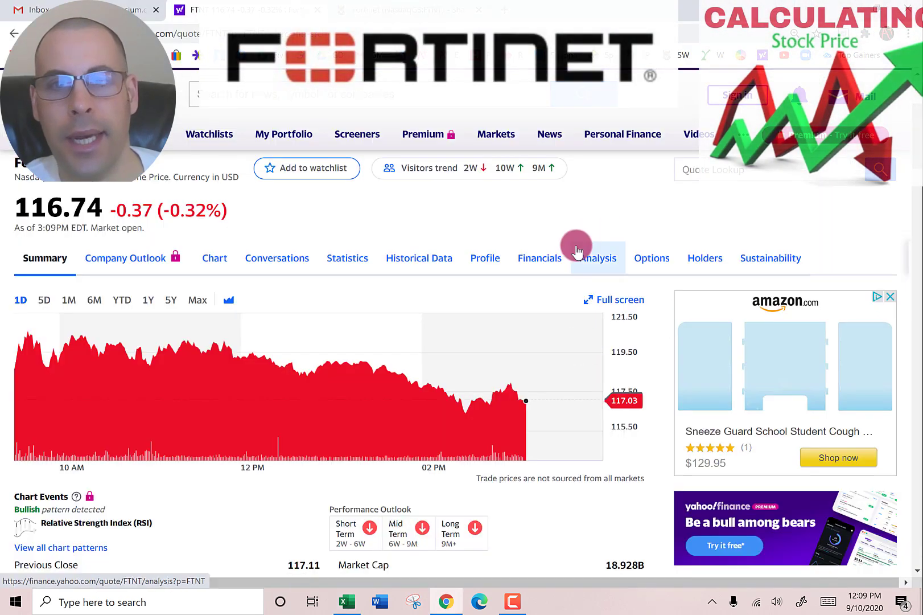
pyautogui.click(532, 270)
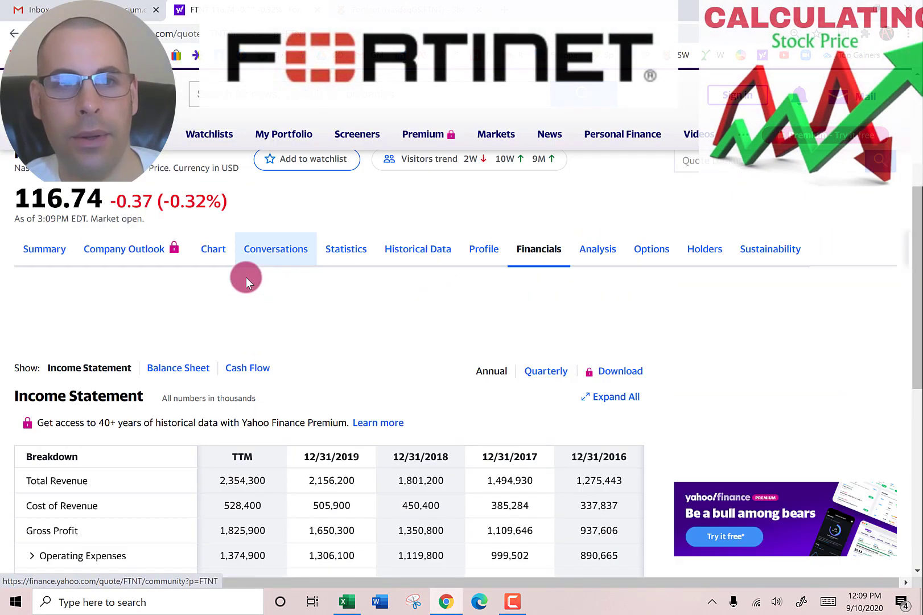
pyautogui.click(254, 371)
pyautogui.scroll(-5, 305, 279)
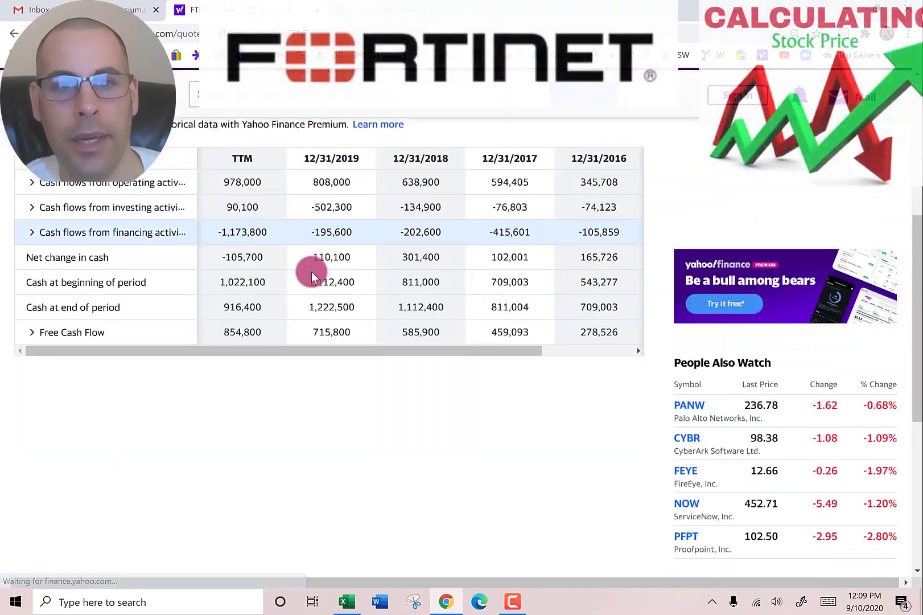
# Copy the 2019 to 2016 Free Cash Flow values and paste them as text into Excel's yellow Free Cash Flow row
pyautogui.scroll(-4, 311, 359)
pyautogui.moveTo(311, 280); pyautogui.dragTo(450, 277)
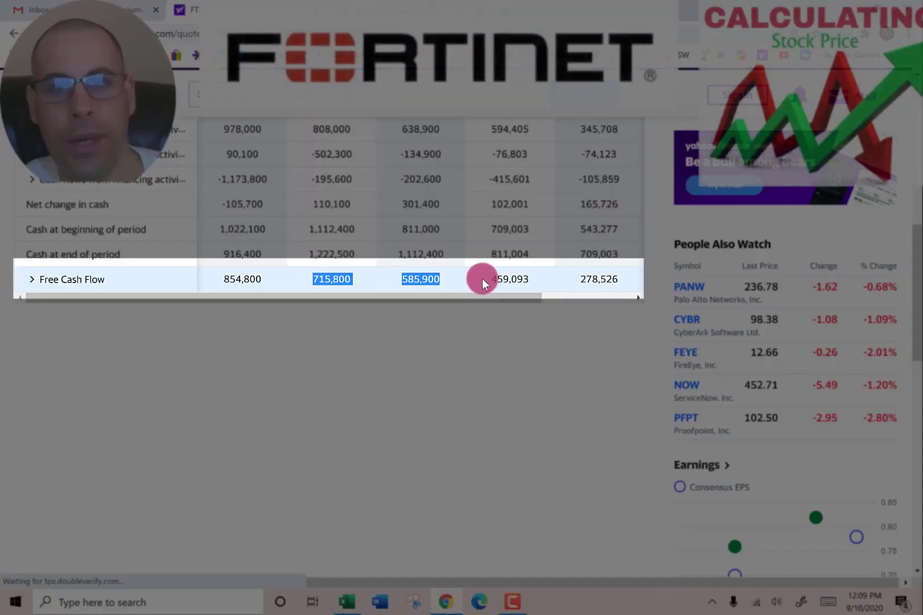
pyautogui.moveTo(610, 279); pyautogui.dragTo(608, 319)
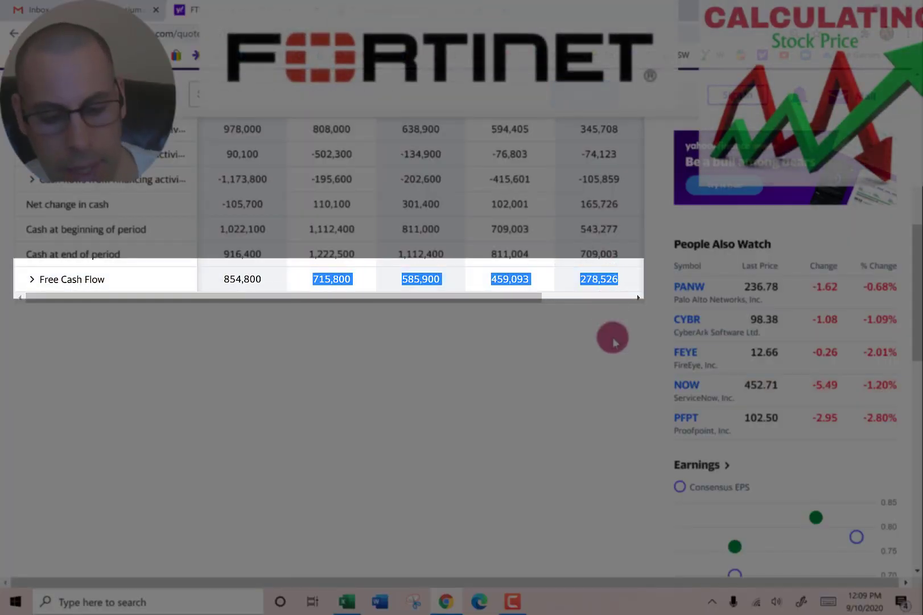
pyautogui.hotkey('alt', 'Tab')
pyautogui.hotkey('shift', 'F10')
pyautogui.press('s')
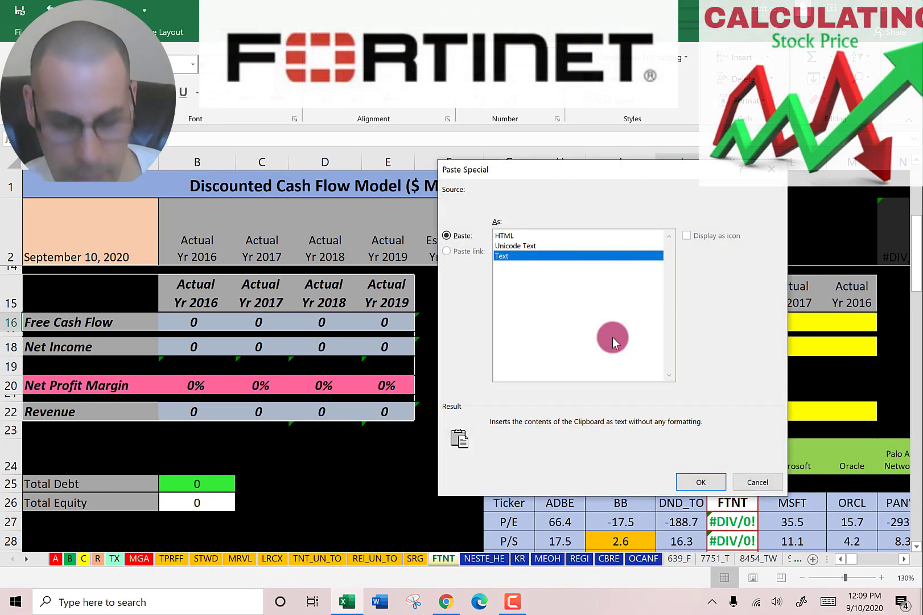
pyautogui.press('Return')
# Copy the 2019 to 2016 Net Income values from Yahoo Finance's Income Statement and paste them as text into Excel's yellow Net Income row
pyautogui.hotkey('alt', 'Tab')
pyautogui.scroll(3, 612, 337)
pyautogui.click(89, 205)
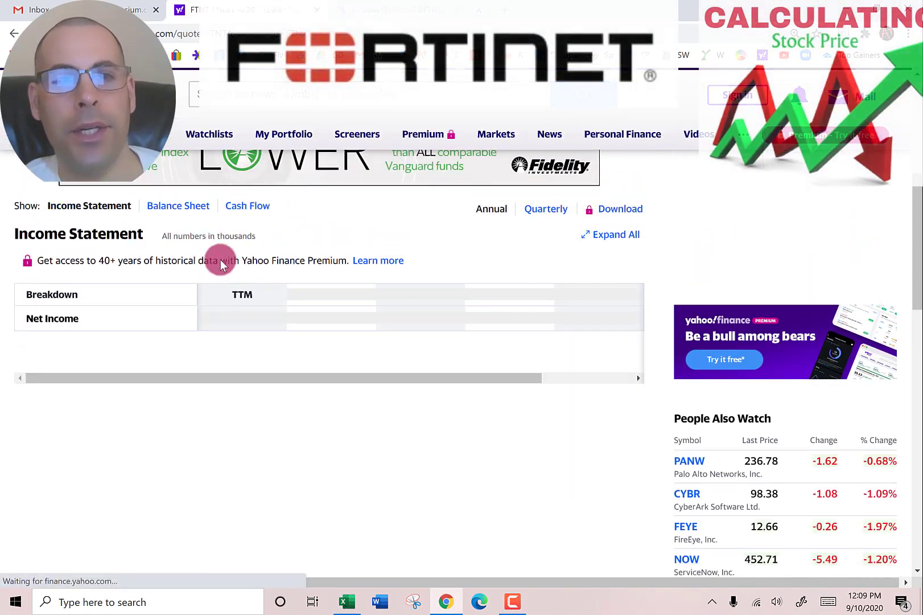
pyautogui.scroll(-3, 295, 258)
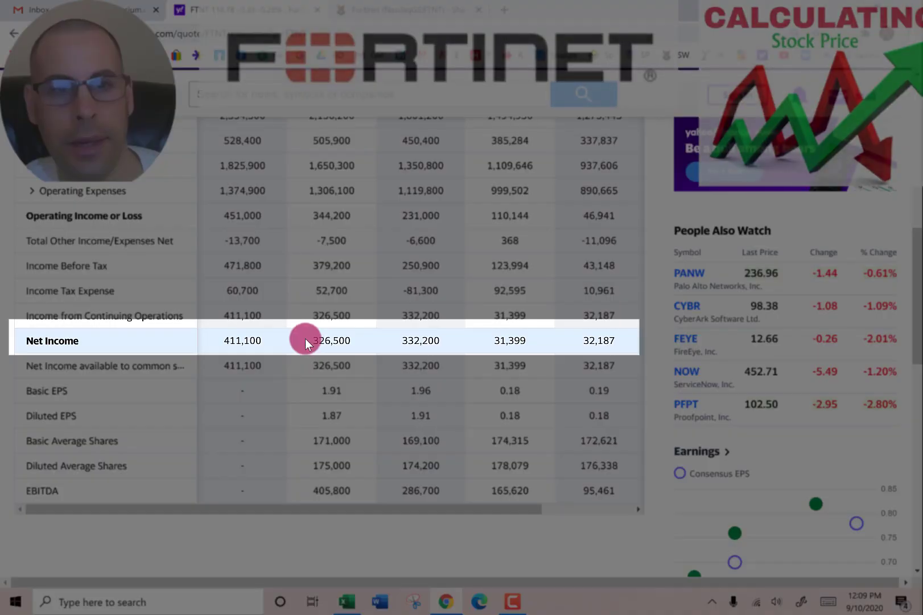
pyautogui.moveTo(305, 338); pyautogui.dragTo(558, 340)
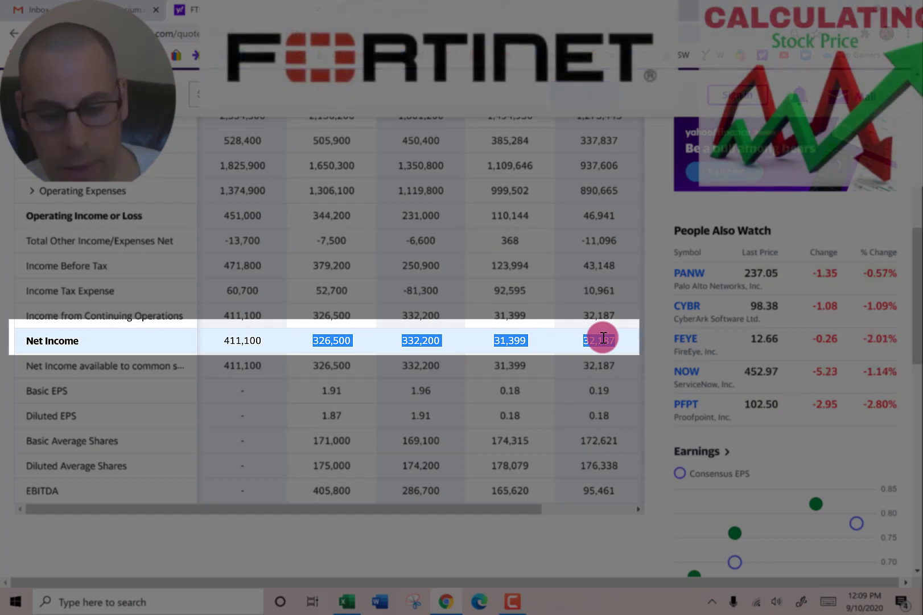
pyautogui.hotkey('ctrl', 'c')
pyautogui.hotkey('alt', 'Tab')
pyautogui.hotkey('ctrl', 'alt', 'v')
pyautogui.press('Return')
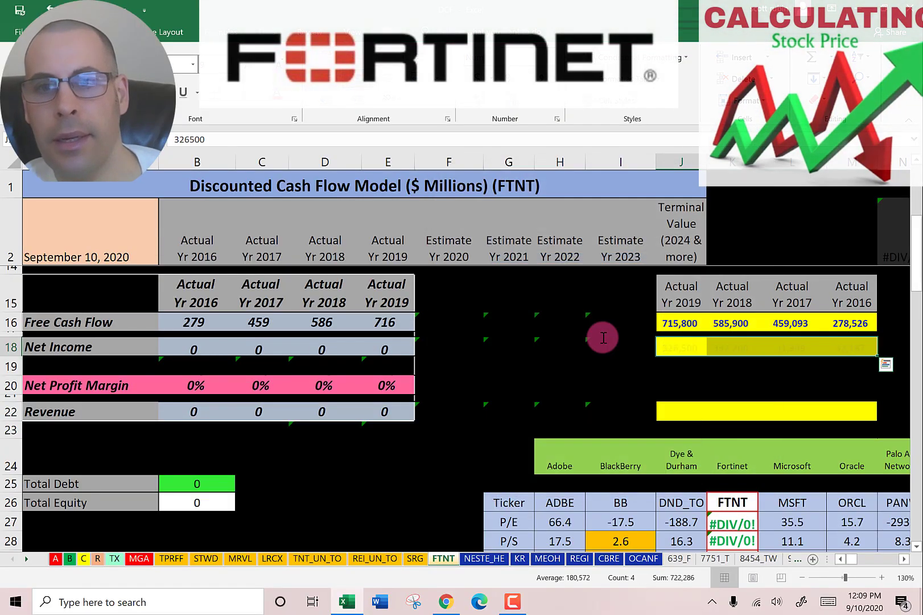
# Copy the 2019 to 2016 Total Revenue values from Yahoo Finance and paste them as text into Excel's yellow Revenue row
pyautogui.hotkey('alt', 'Tab')
pyautogui.scroll(3, 502, 320)
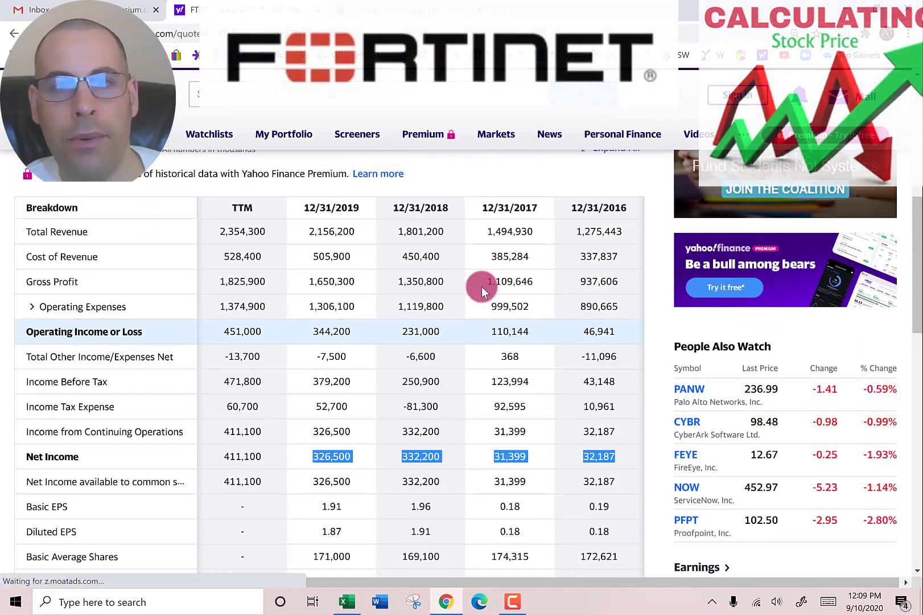
pyautogui.moveTo(309, 249); pyautogui.dragTo(637, 254)
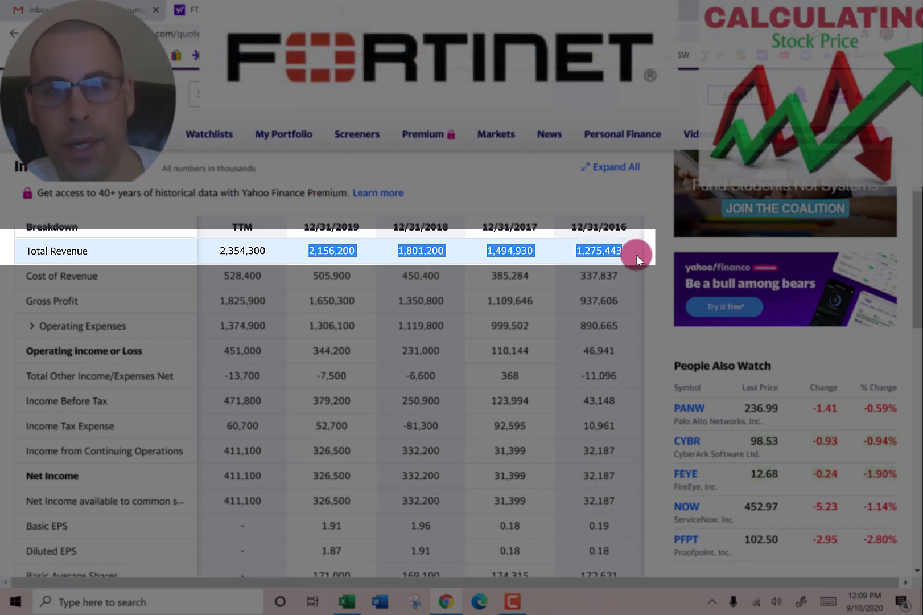
pyautogui.hotkey('ctrl', 'c')
pyautogui.hotkey('alt', 'Tab')
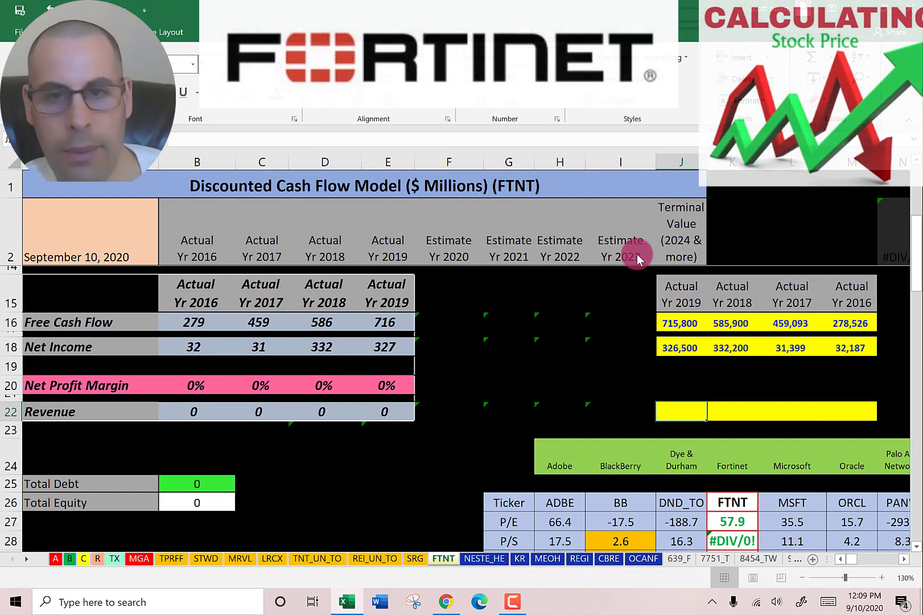
pyautogui.hotkey('ctrl', 'alt', 'v')
pyautogui.press('Return')
# Examine the Free Cash Flow figures from 2016 to 2019
pyautogui.press('Left')
pyautogui.press('Up')
pyautogui.press('Up')
pyautogui.press('Left')
pyautogui.press('Left')
pyautogui.press('Left')
pyautogui.press('Up')
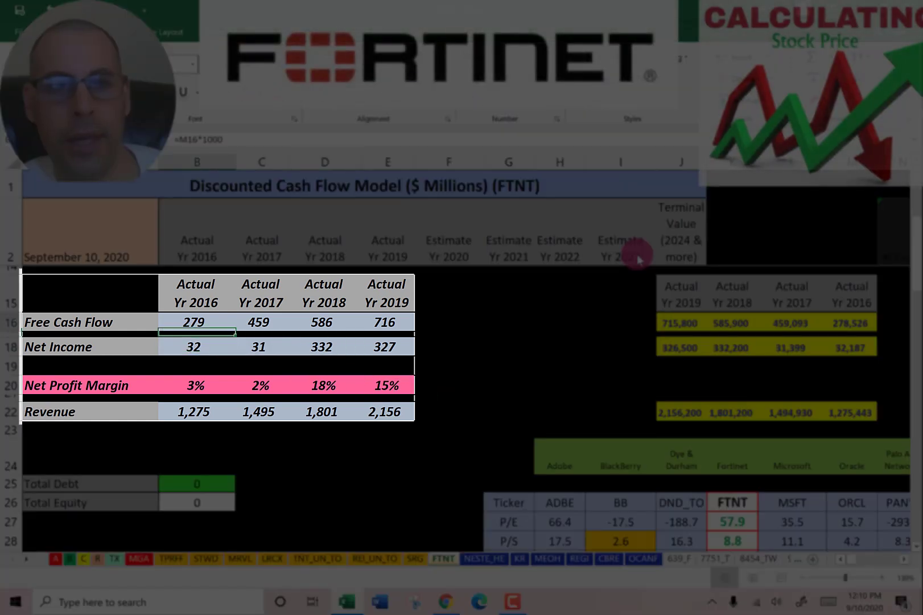
pyautogui.press('Right')
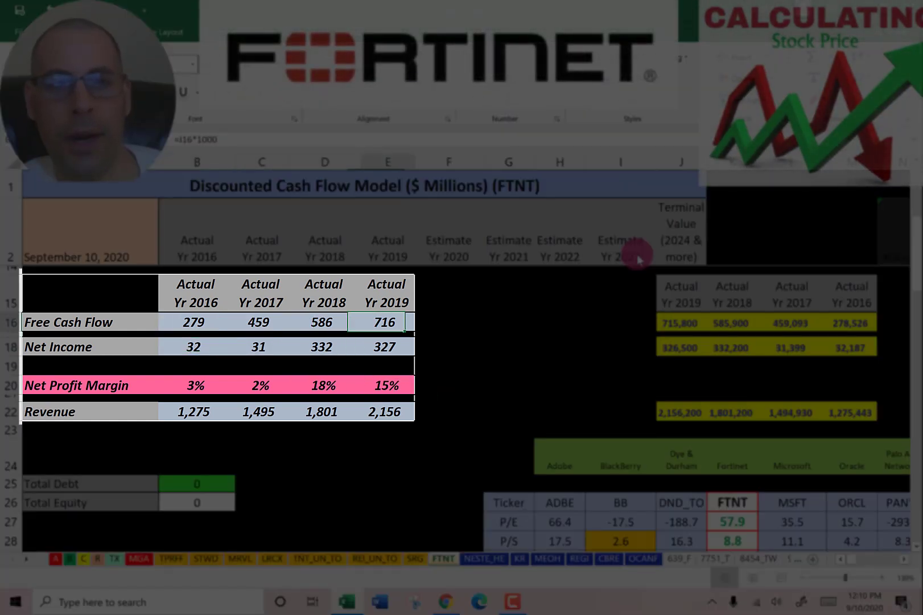
# Examine the year-by-year Net Income figures from 2016 to 2019
pyautogui.press('Down')
pyautogui.press('Down')
pyautogui.press('Home')
pyautogui.press('Up')
pyautogui.press('Right')
pyautogui.press('Right')
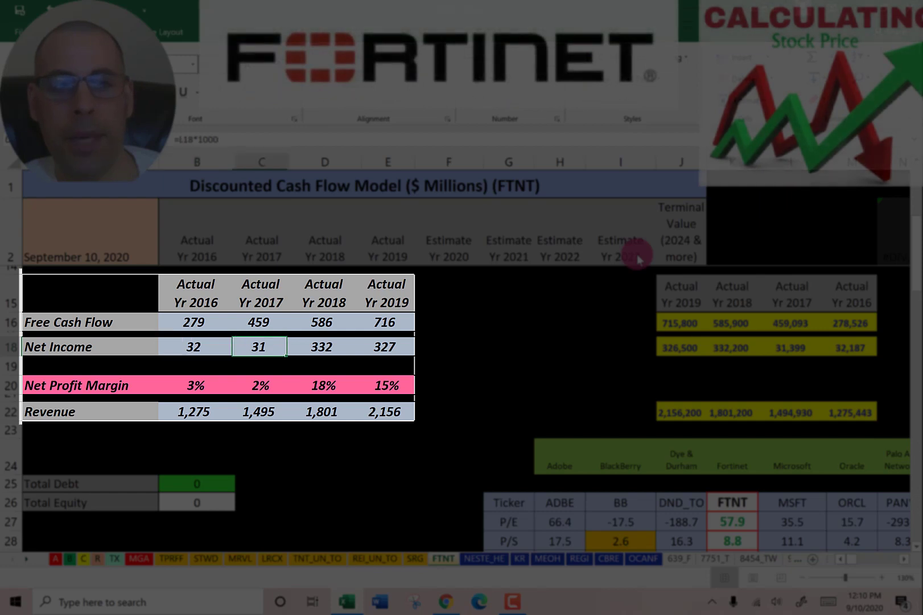
pyautogui.press('Left')
pyautogui.press('Right')
pyautogui.press('Left')
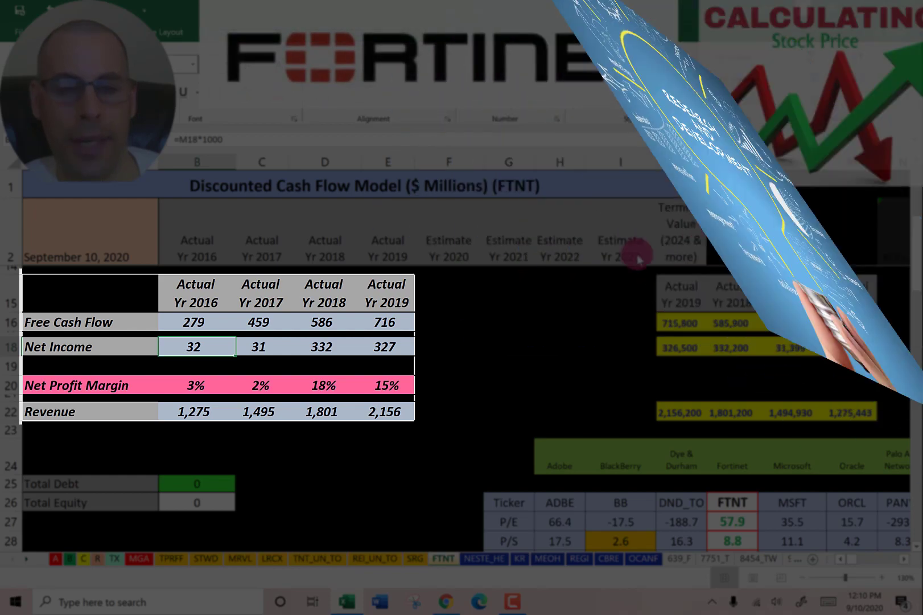
pyautogui.press('Down')
pyautogui.press('Down')
pyautogui.press('Right')
pyautogui.press('Up')
pyautogui.press('Up')
pyautogui.press('Left')
pyautogui.press('Left')
pyautogui.press('Right')
pyautogui.press('Right')
pyautogui.press('Right')
pyautogui.press('Right')
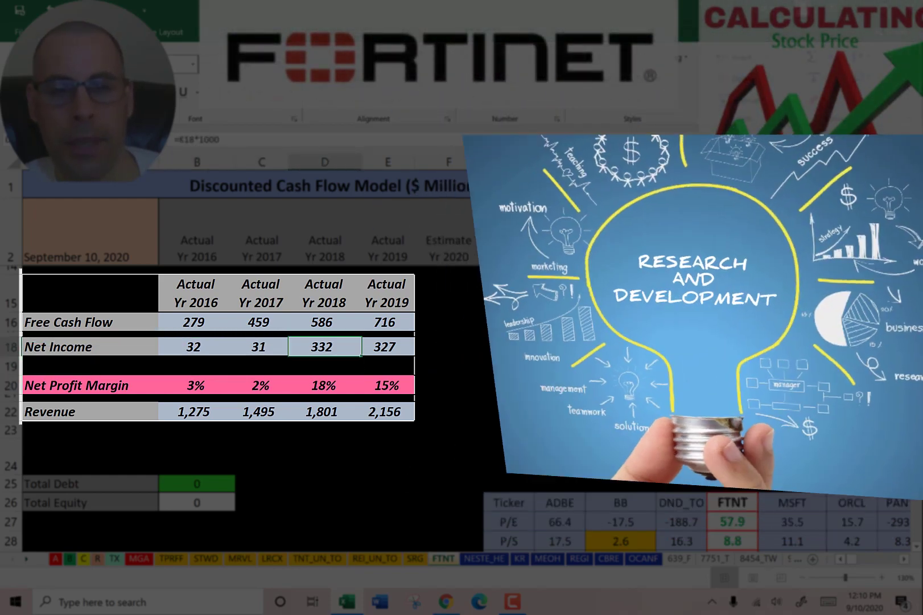
pyautogui.press('Left')
pyautogui.press('Right')
# Examine the Revenue figures from 2016 to 2019
pyautogui.press('Down')
pyautogui.press('Down')
pyautogui.press('Down')
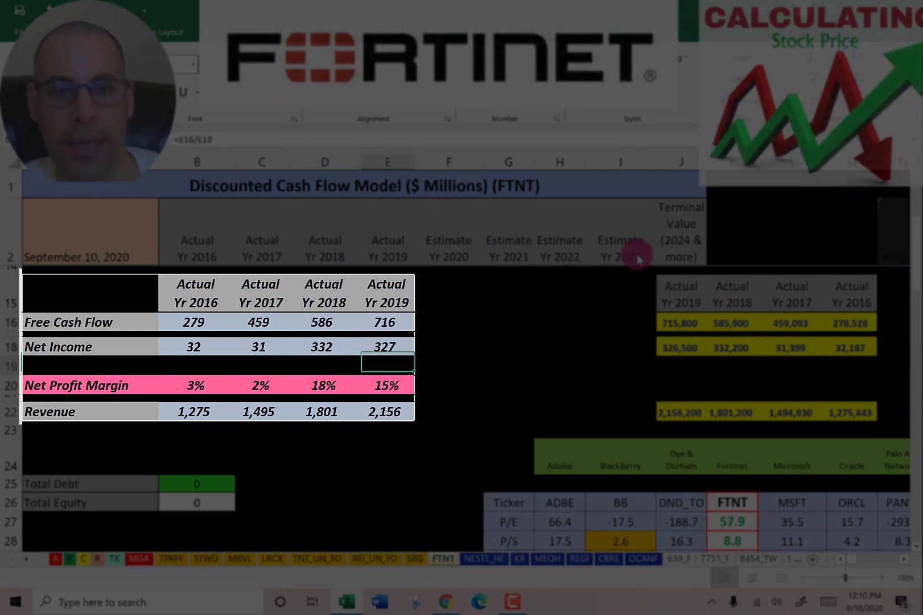
pyautogui.press('Left')
pyautogui.press('Left')
pyautogui.press('Left')
pyautogui.press('Left')
pyautogui.press('Right')
pyautogui.press('Right')
pyautogui.press('Right')
pyautogui.press('Right')
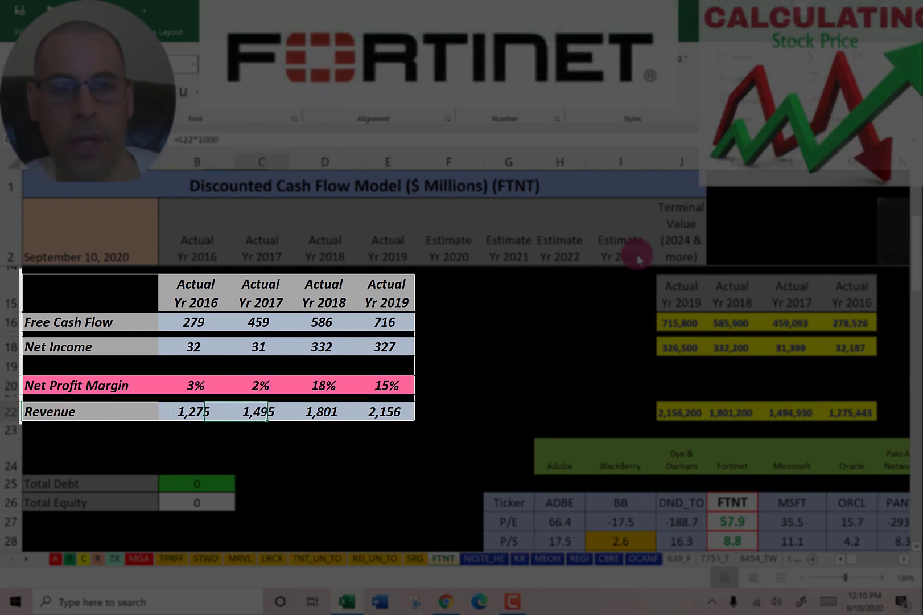
pyautogui.press('Left')
pyautogui.press('Left')
pyautogui.press('Left')
# Review the Net Profit Margin for 2016 to 2019 and compare it with the Revenue row
pyautogui.press('Up')
pyautogui.press('Up')
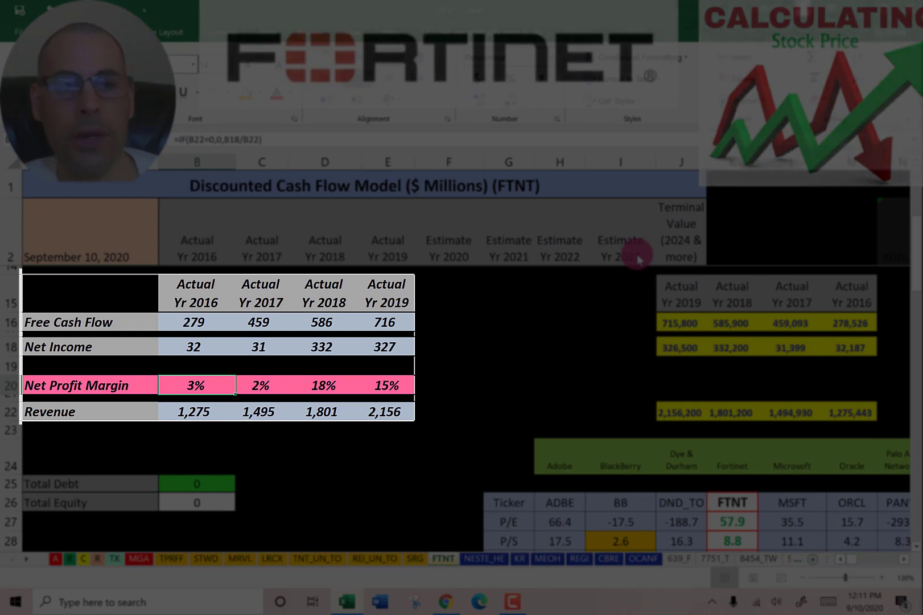
pyautogui.press('Right')
pyautogui.press('Right')
pyautogui.press('Right')
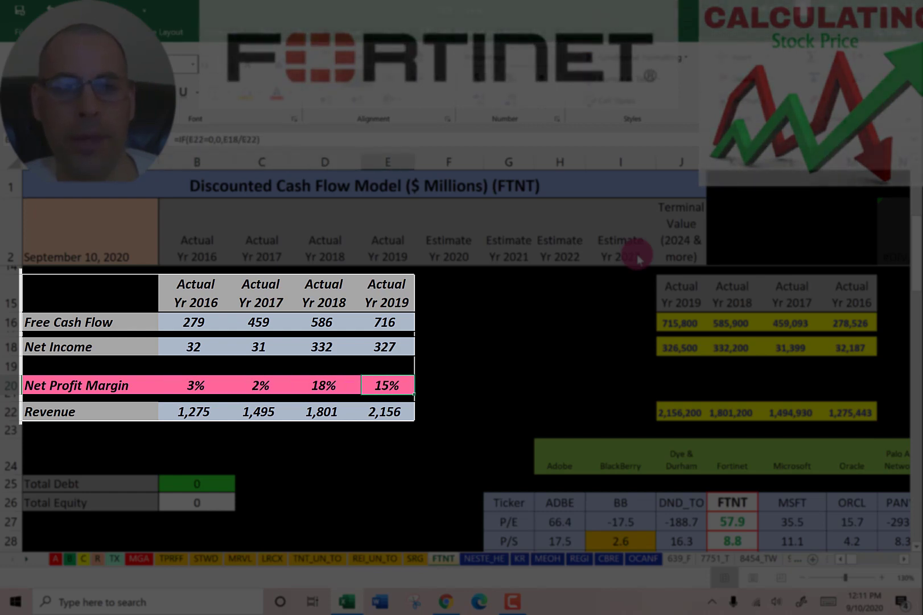
pyautogui.press('Down')
pyautogui.press('Left')
pyautogui.press('Left')
pyautogui.press('Left')
pyautogui.press('Up')
pyautogui.press('Up')
pyautogui.press('Up')
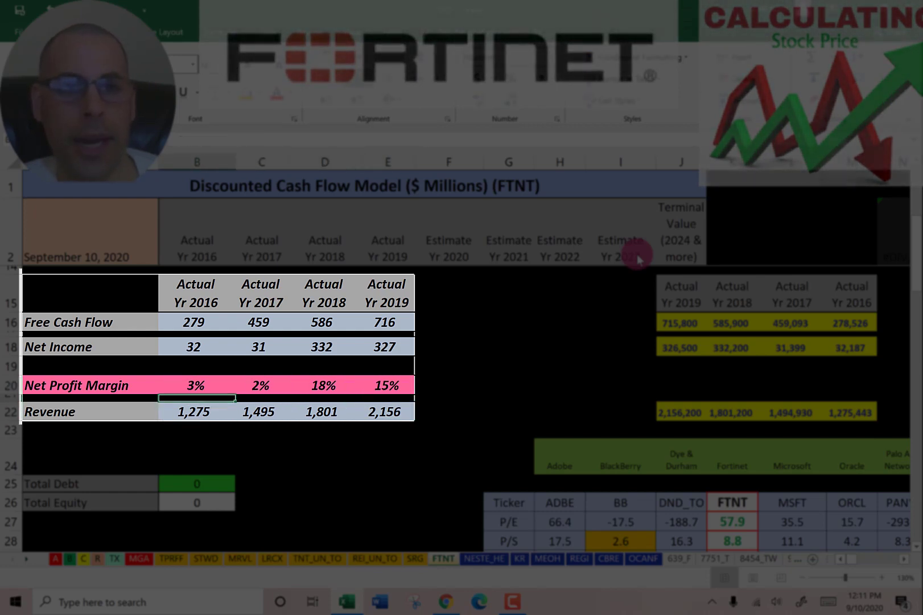
pyautogui.press('Down')
pyautogui.press('Down')
pyautogui.press('Down')
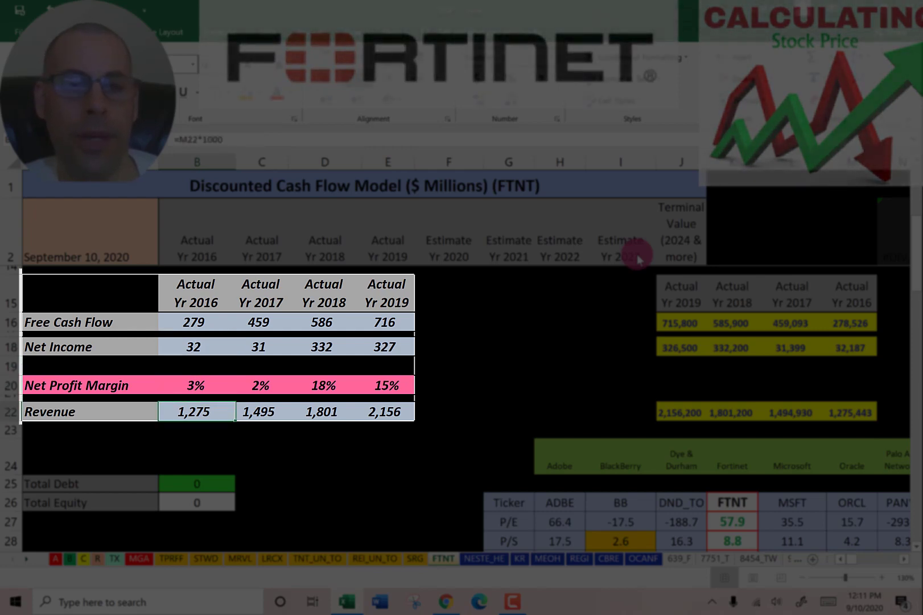
pyautogui.press('Right')
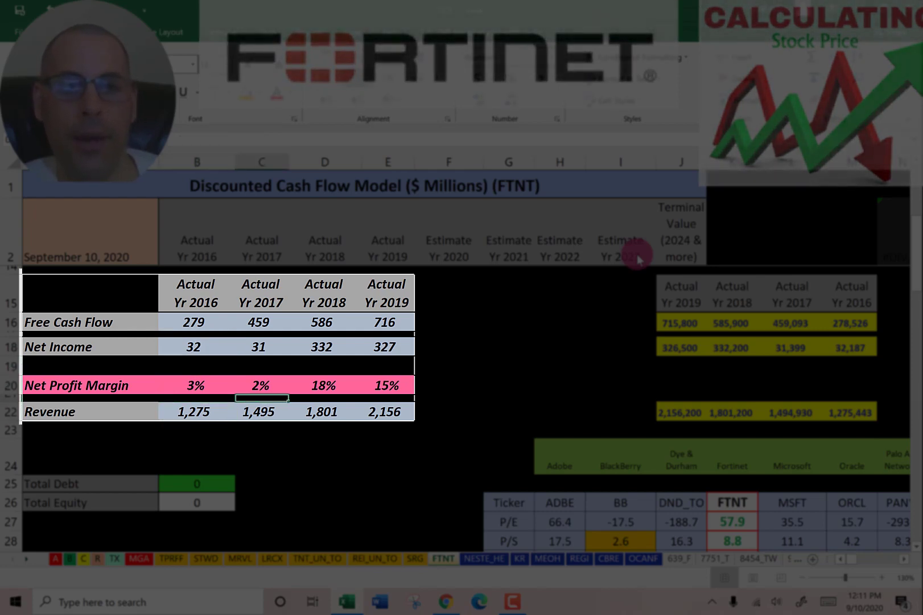
pyautogui.press('Right')
pyautogui.press('Up')
pyautogui.press('Right')
pyautogui.press('Left')
pyautogui.press('Left')
pyautogui.press('Left')
pyautogui.press('Left')
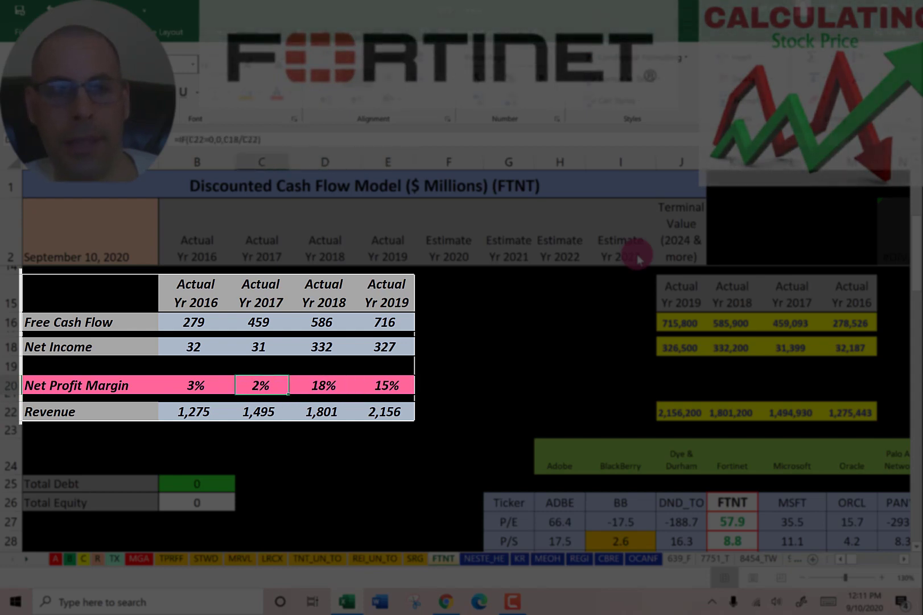
pyautogui.press('Down')
pyautogui.press('Down')
pyautogui.press('Down')
pyautogui.press('Up')
pyautogui.press('Up')
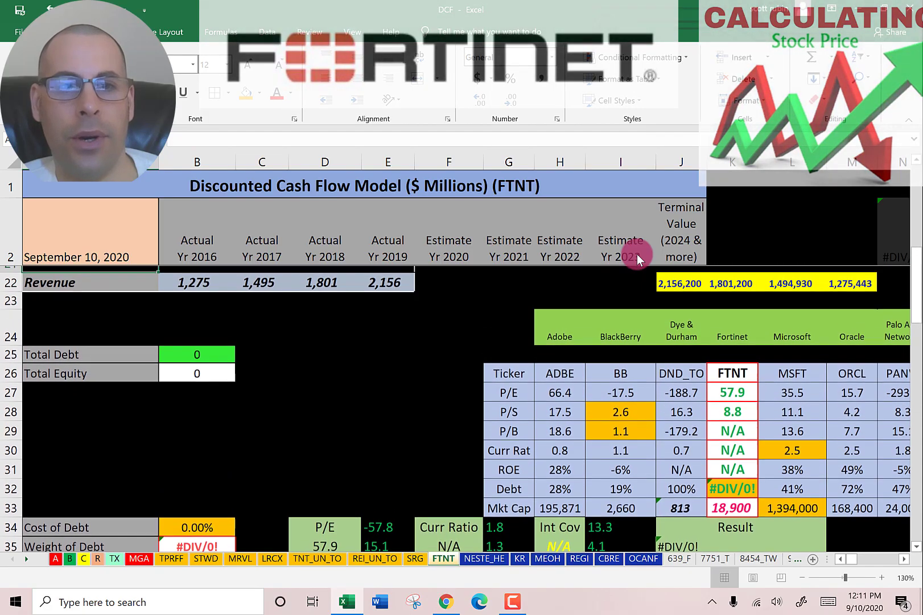
# Look through the Total Debt, Total Equity and peer comparison section down to the Cost of Debt row
pyautogui.press('Down')
pyautogui.press('Down')
pyautogui.press('Down')
pyautogui.press('Down')
pyautogui.press('Down')
pyautogui.press('Down')
pyautogui.press('Down')
pyautogui.press('Down')
pyautogui.press('Down')
pyautogui.press('Down')
pyautogui.press('Down')
pyautogui.press('Down')
pyautogui.press('Down')
pyautogui.press('Down')
pyautogui.press('Down')
pyautogui.press('Down')
pyautogui.press('Down')
pyautogui.press('Down')
pyautogui.press('Down')
pyautogui.press('Down')
pyautogui.press('Down')
pyautogui.press('Down')
pyautogui.press('Down')
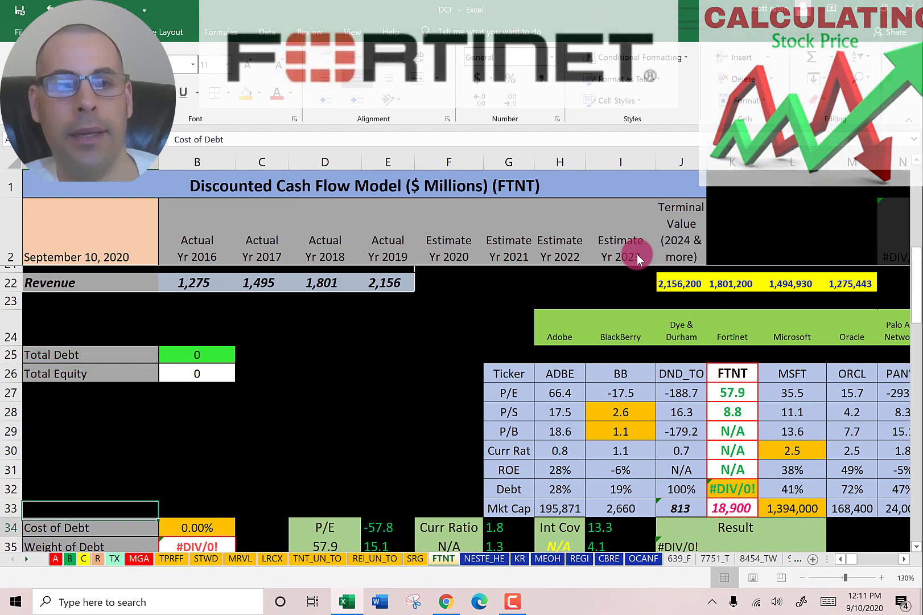
# Look up Fortinet's beta and dividend yield on its Yahoo Finance summary, entering 0.84 for Beta and N/A for Div Yield in the model
pyautogui.click(191, 373)
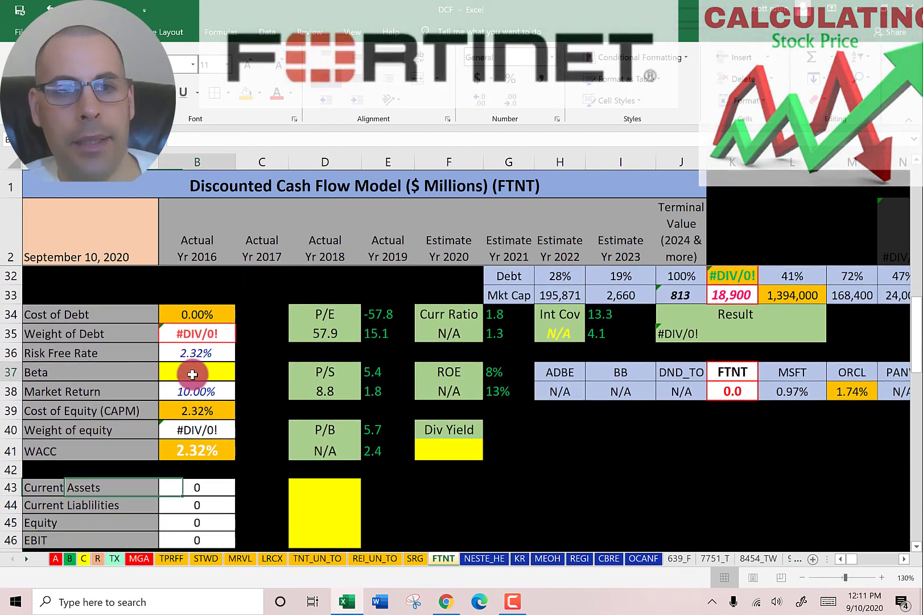
pyautogui.hotkey('alt', 'Tab')
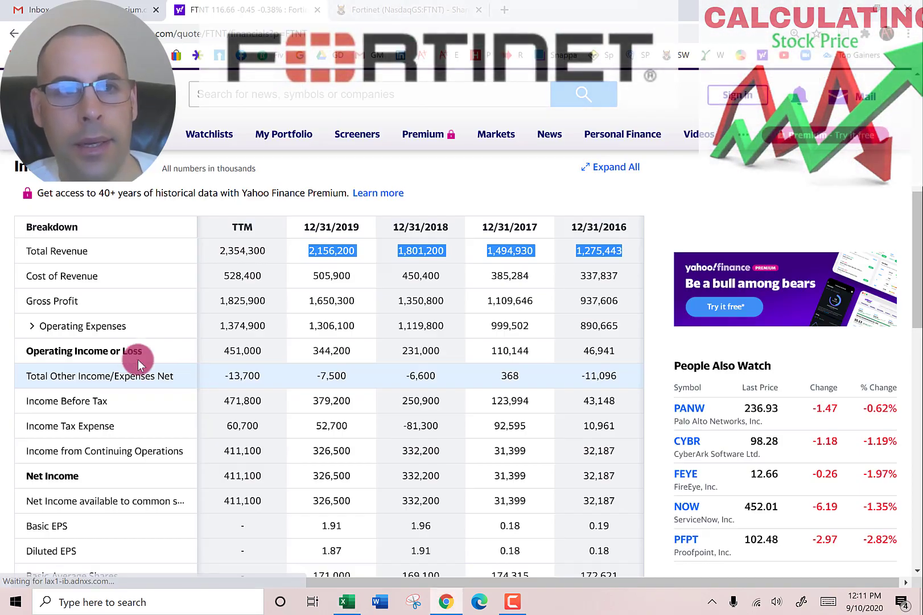
pyautogui.scroll(5, 155, 365)
pyautogui.click(55, 292)
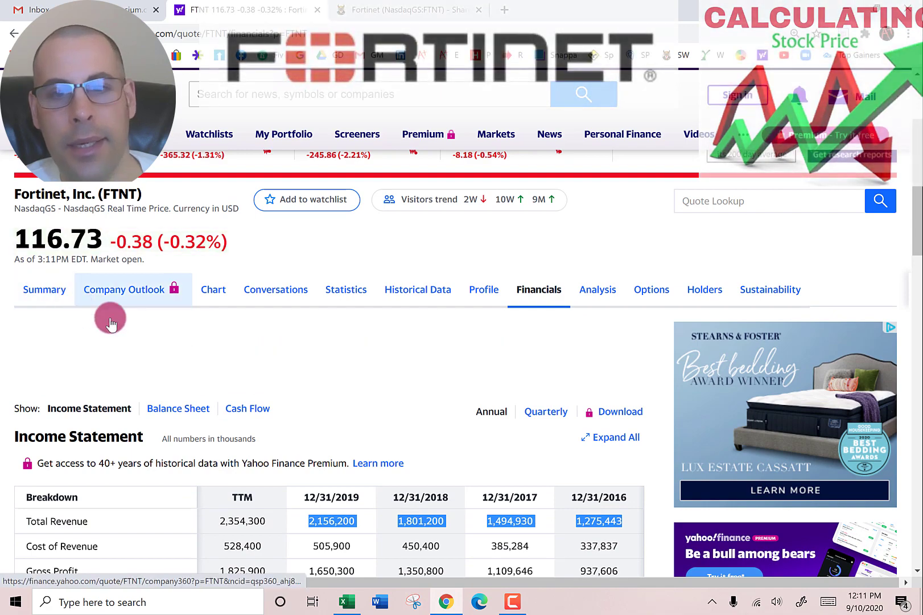
pyautogui.scroll(-5, 414, 332)
pyautogui.doubleClick(634, 362)
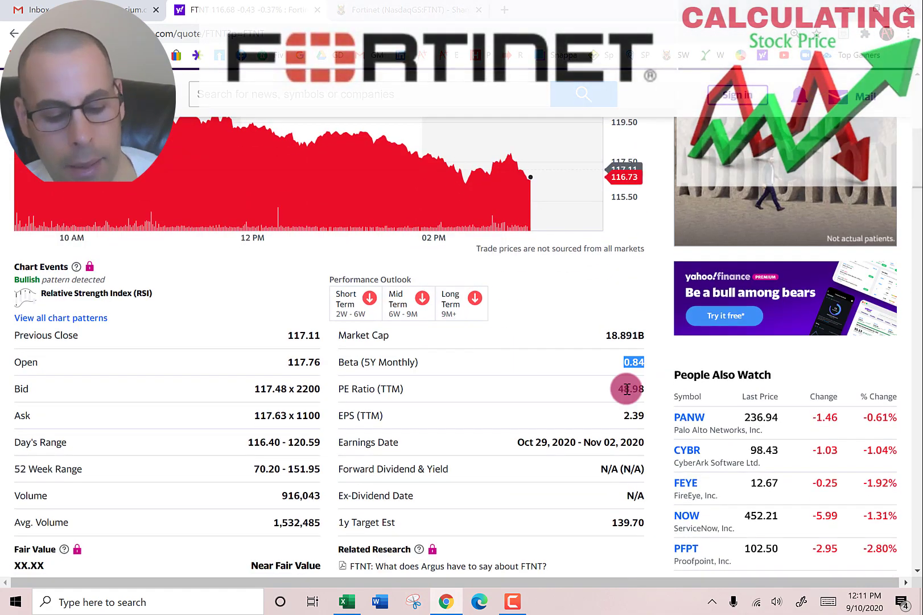
pyautogui.hotkey('alt', 'Tab')
pyautogui.write('0.84')
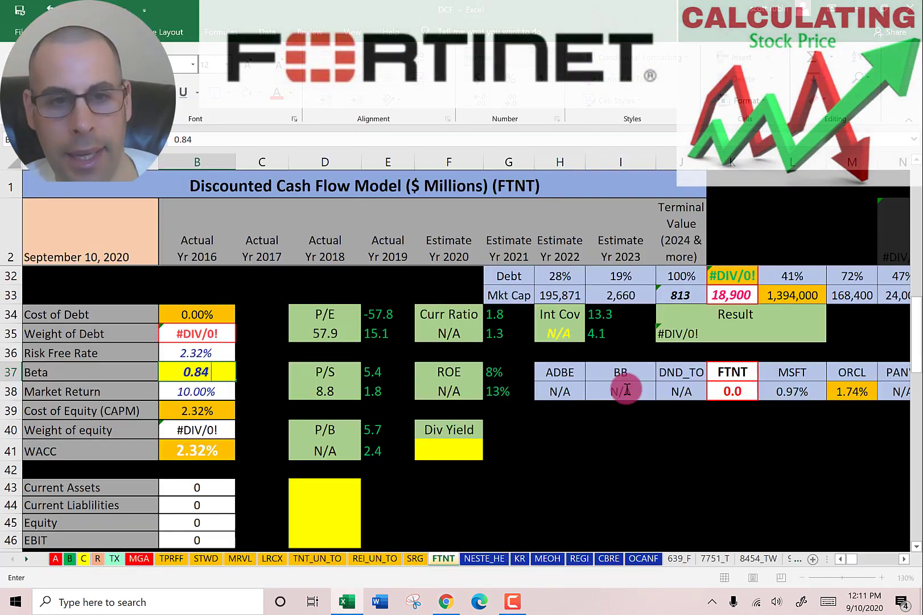
pyautogui.press('Return')
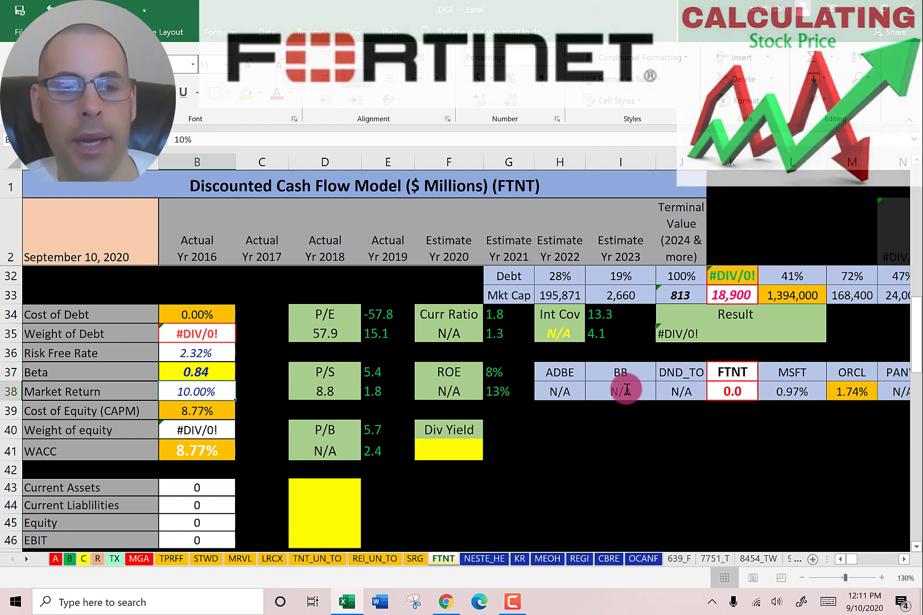
pyautogui.hotkey('alt', 'Tab')
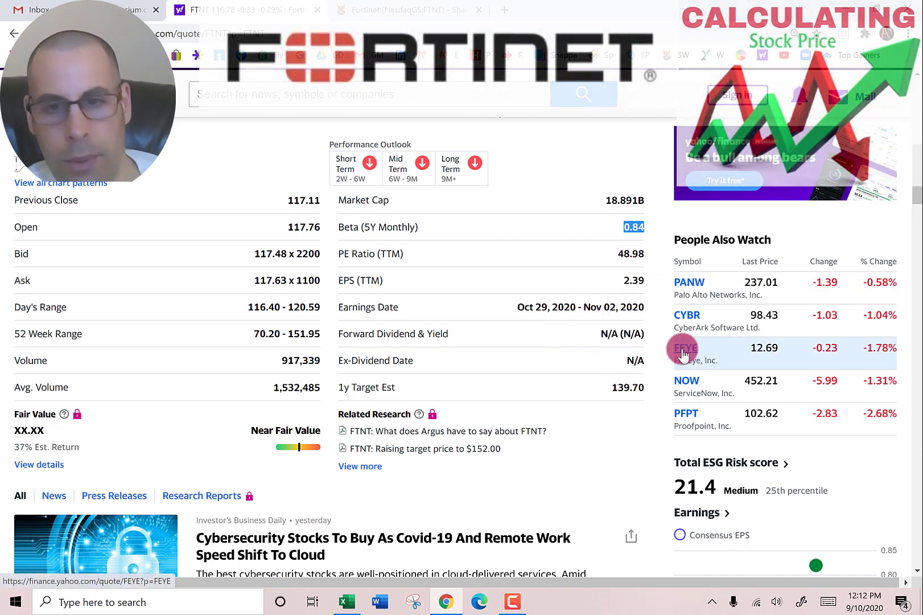
pyautogui.hotkey('alt', 'Tab')
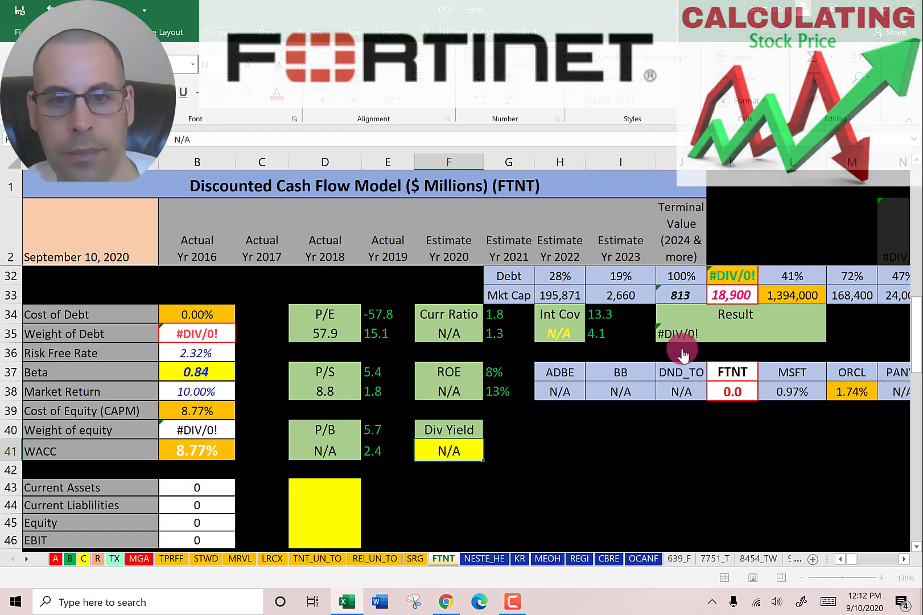
# Copy the 12/31/2019 Current Assets value, 2,769,000, from Yahoo Finance's annual balance sheet into the model's yellow Current Assets input
pyautogui.hotkey('alt', 'Tab')
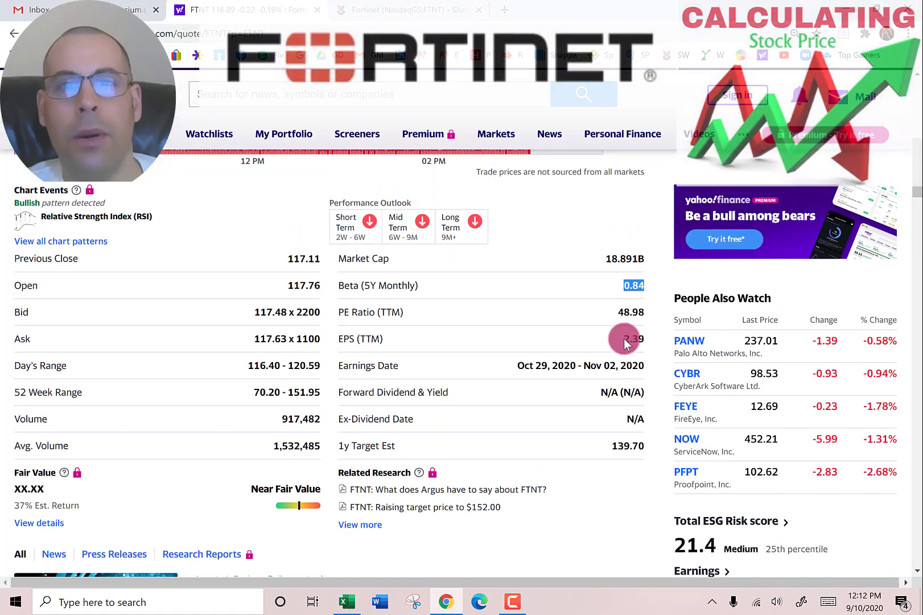
pyautogui.scroll(5, 583, 194)
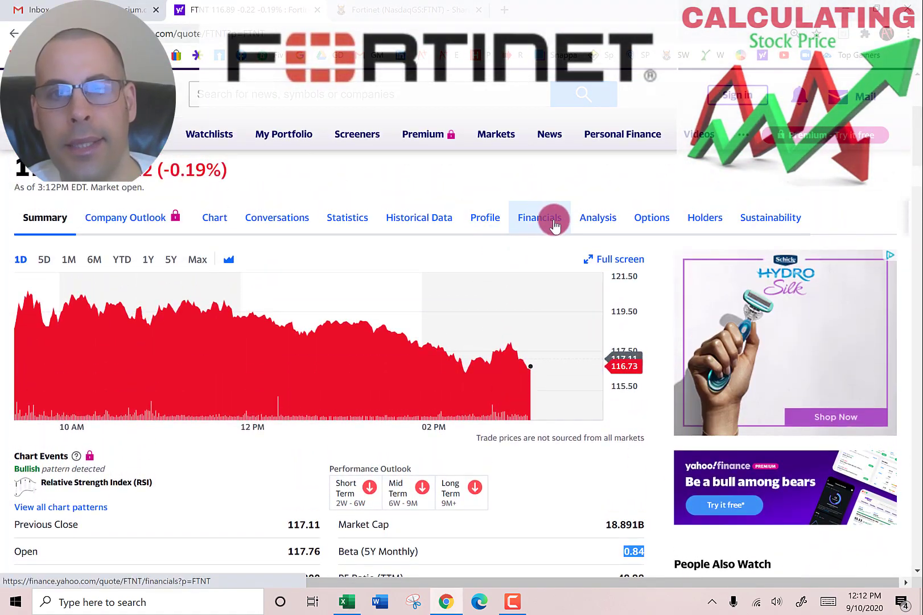
pyautogui.click(555, 226)
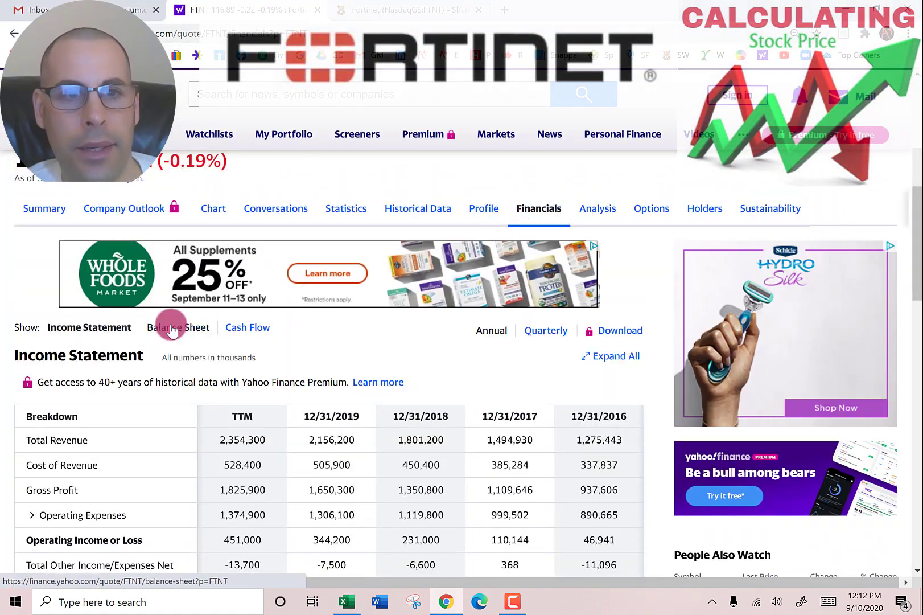
pyautogui.click(172, 329)
pyautogui.scroll(-2, 143, 329)
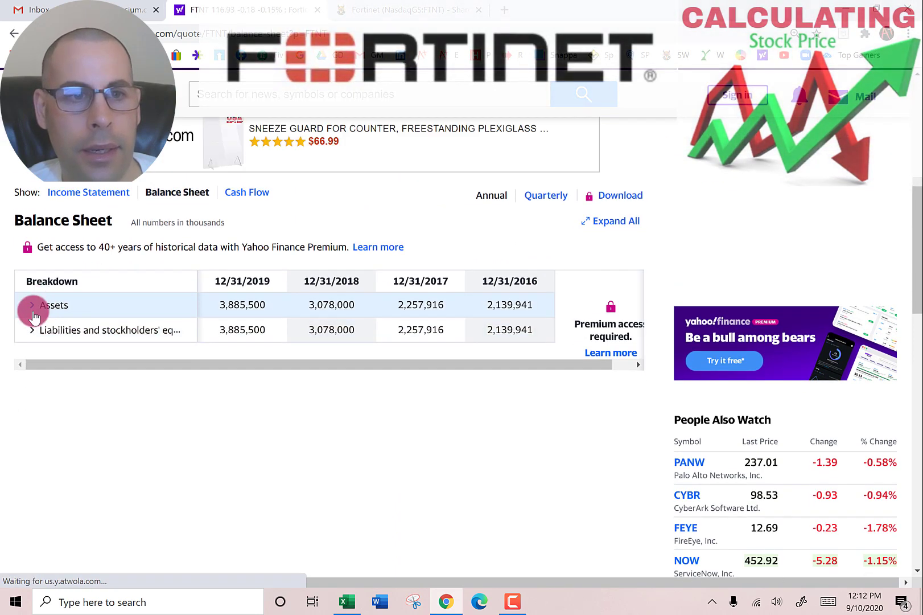
pyautogui.click(32, 313)
pyautogui.moveTo(222, 329); pyautogui.dragTo(262, 333)
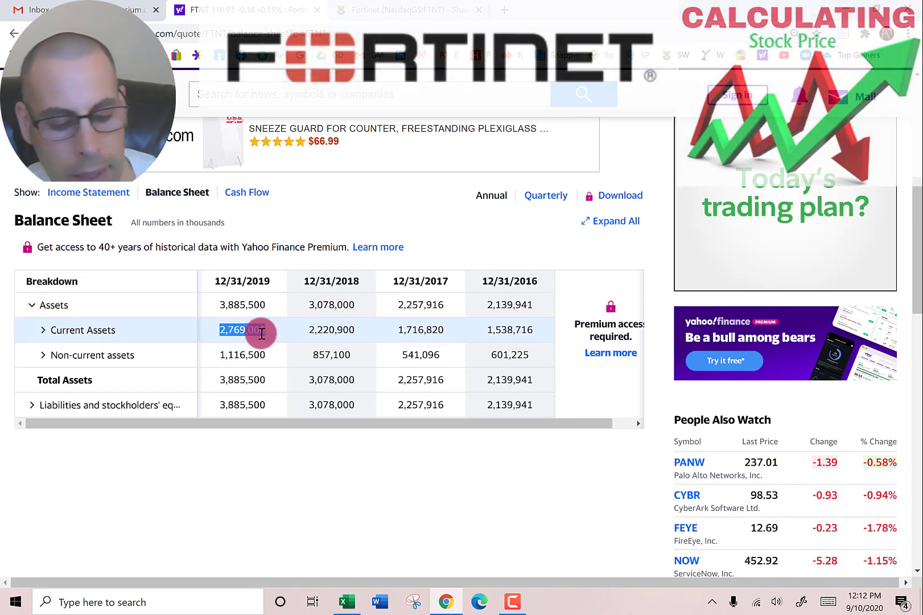
pyautogui.hotkey('ctrl', 'c')
pyautogui.hotkey('alt', 'Tab')
pyautogui.hotkey('ctrl', 'v')
# Expand Current Assets on the Yahoo Finance balance sheet and examine its components
pyautogui.hotkey('alt', 'Tab')
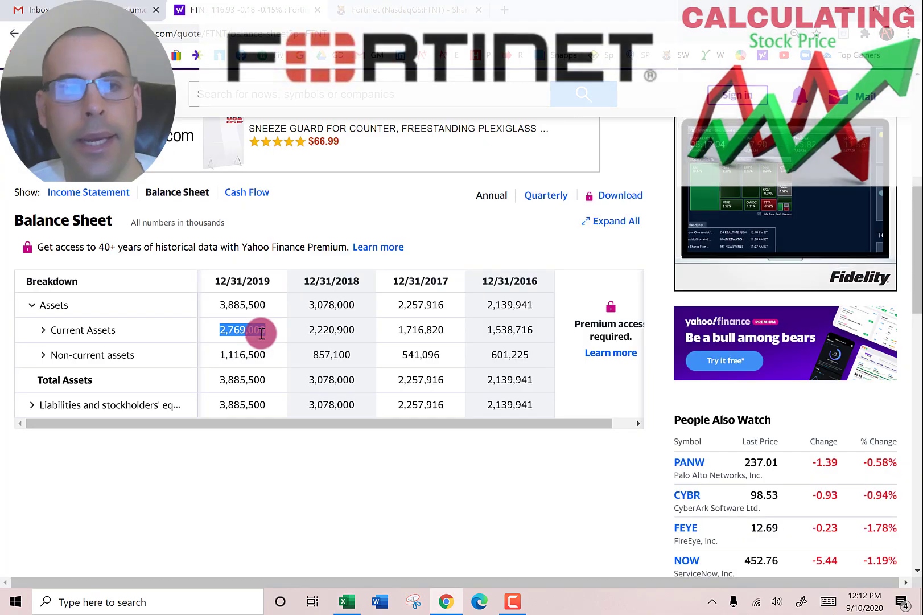
pyautogui.scroll(-2, 171, 319)
pyautogui.click(42, 222)
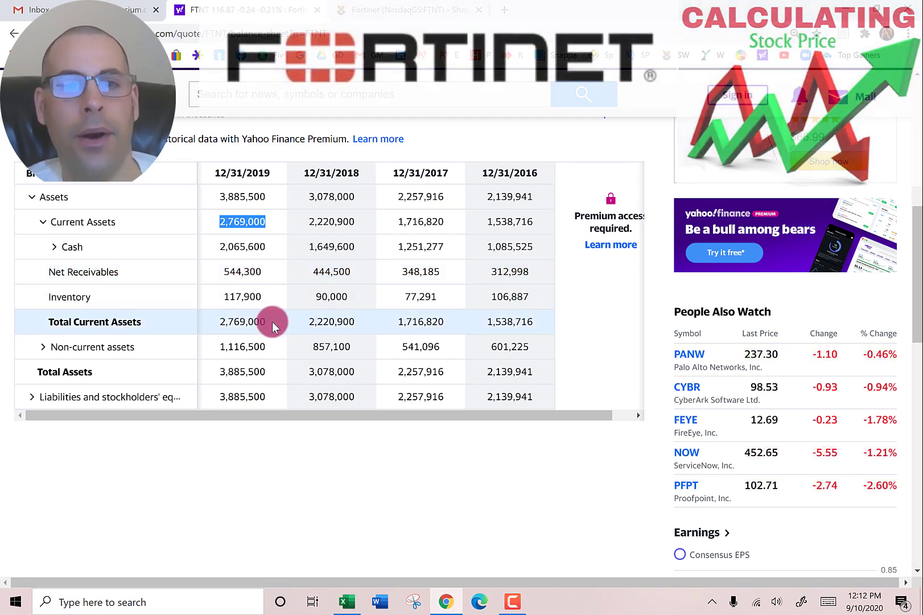
# Copy the 12/31/2019 Current Liabilities value, 1,473,600, from the balance sheet into the model's yellow Current Liabilities input
pyautogui.scroll(-2, 137, 259)
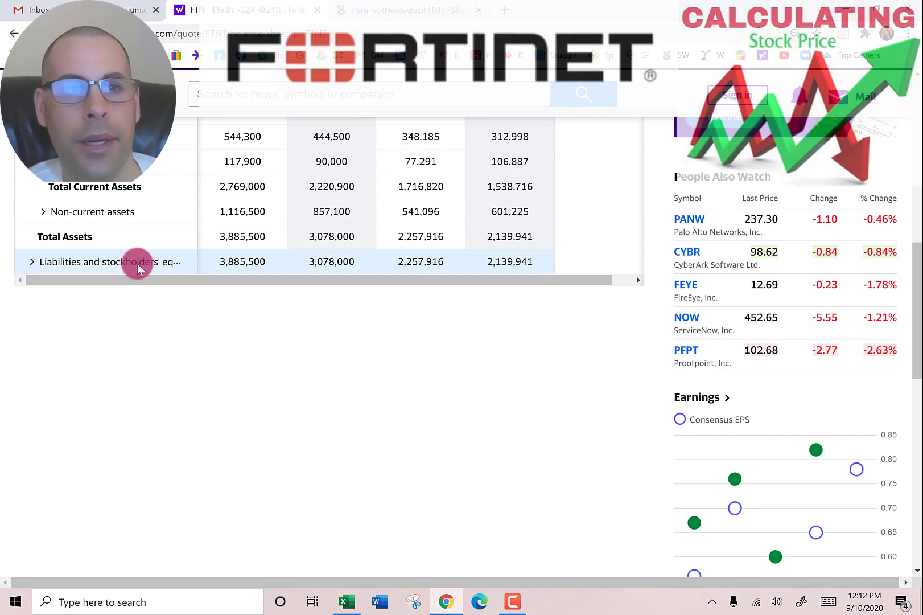
pyautogui.click(31, 261)
pyautogui.click(43, 288)
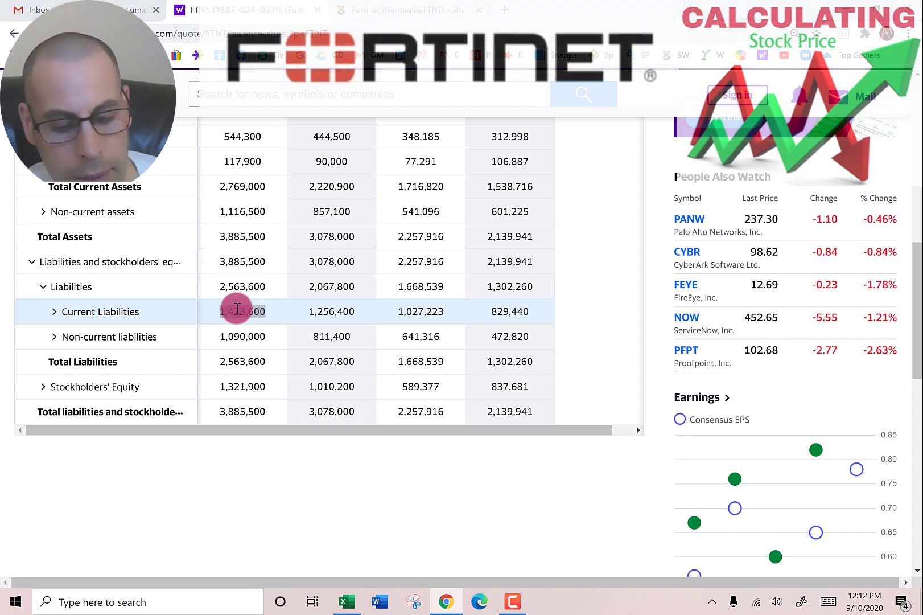
pyautogui.hotkey('alt', 'Tab')
pyautogui.hotkey('ctrl', 'v')
# Expand Current Liabilities on the Yahoo Finance balance sheet and review its line items
pyautogui.hotkey('alt', 'Tab')
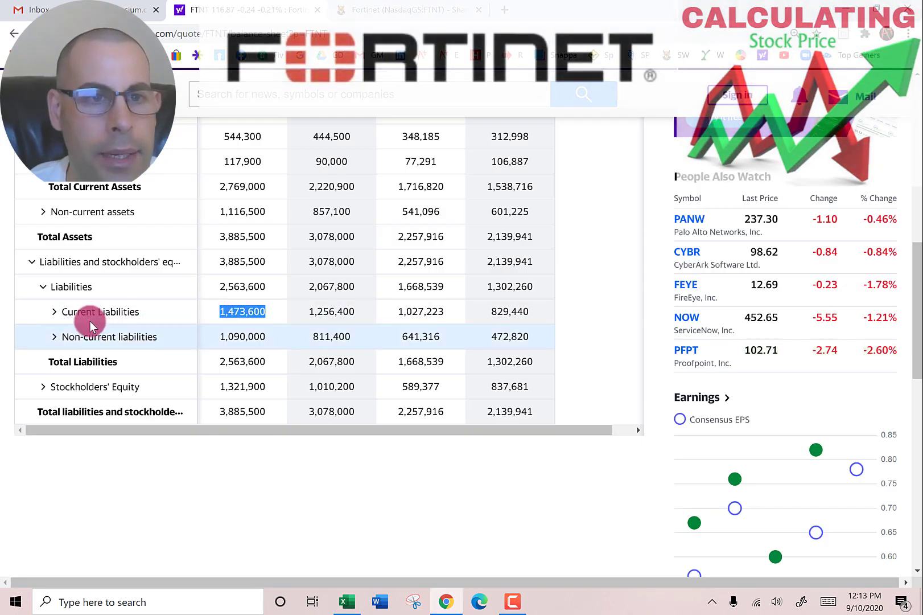
pyautogui.click(54, 311)
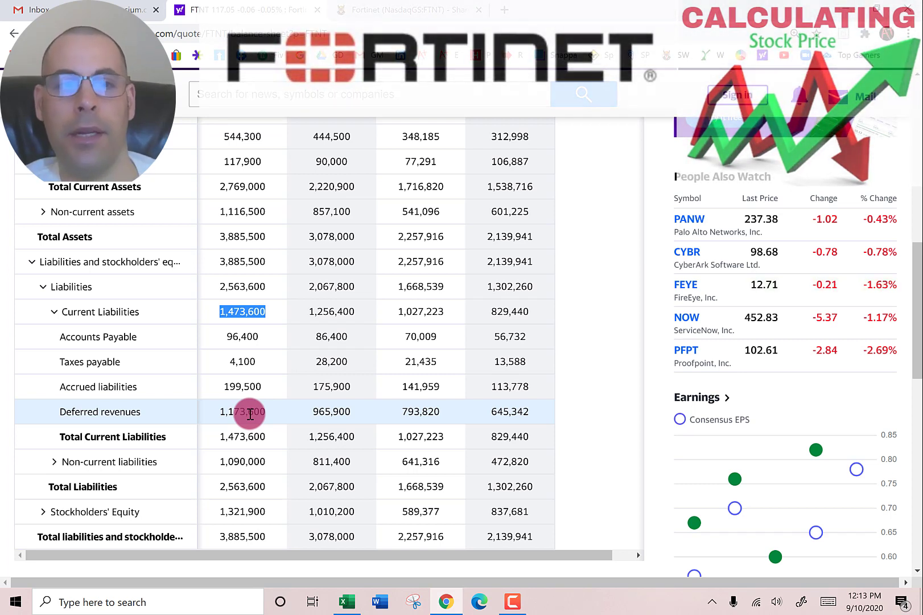
# Copy the 12/31/2019 Stockholders' Equity value, 1,321,900, into the model's yellow Equity input
pyautogui.scroll(-3, 228, 376)
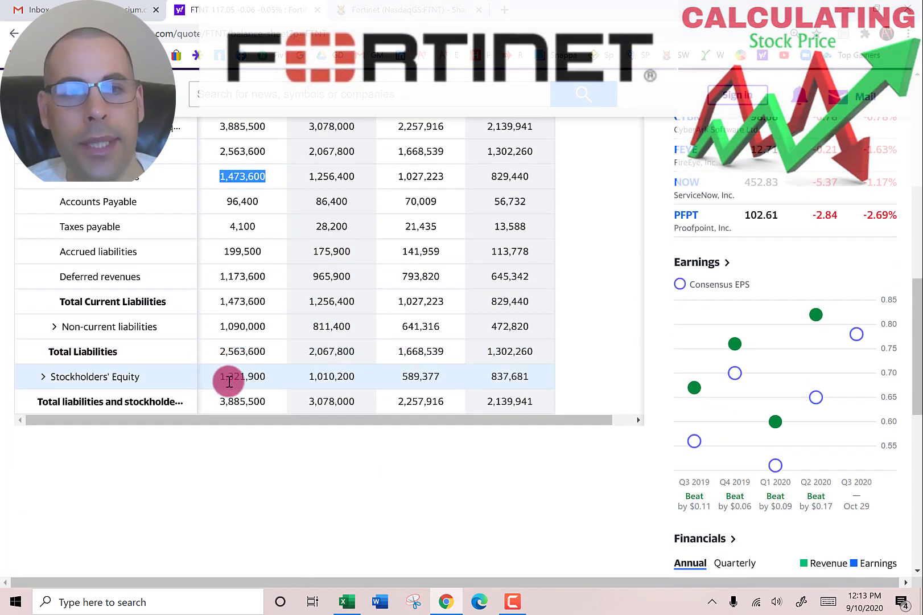
pyautogui.doubleClick(239, 376)
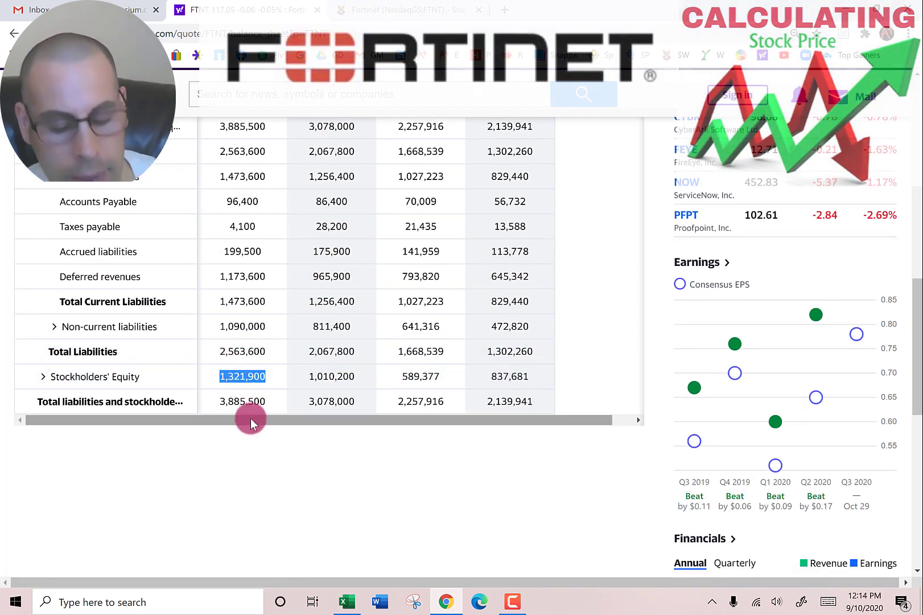
pyautogui.hotkey('alt', 'Tab')
pyautogui.hotkey('ctrl', 'v')
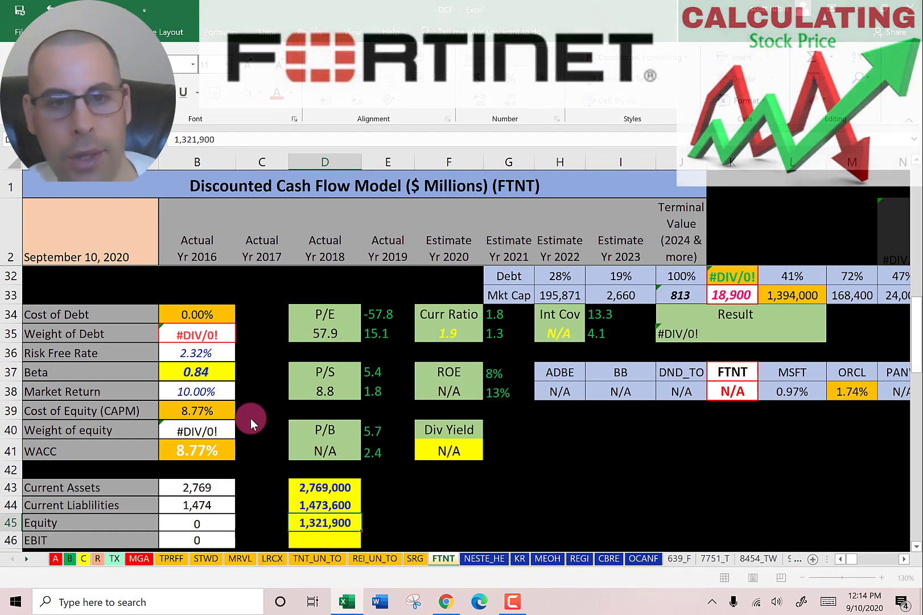
# Expand Stockholders' Equity on the Yahoo Finance balance sheet and review its breakdown, including Retained Earnings
pyautogui.hotkey('alt', 'Tab')
pyautogui.click(41, 350)
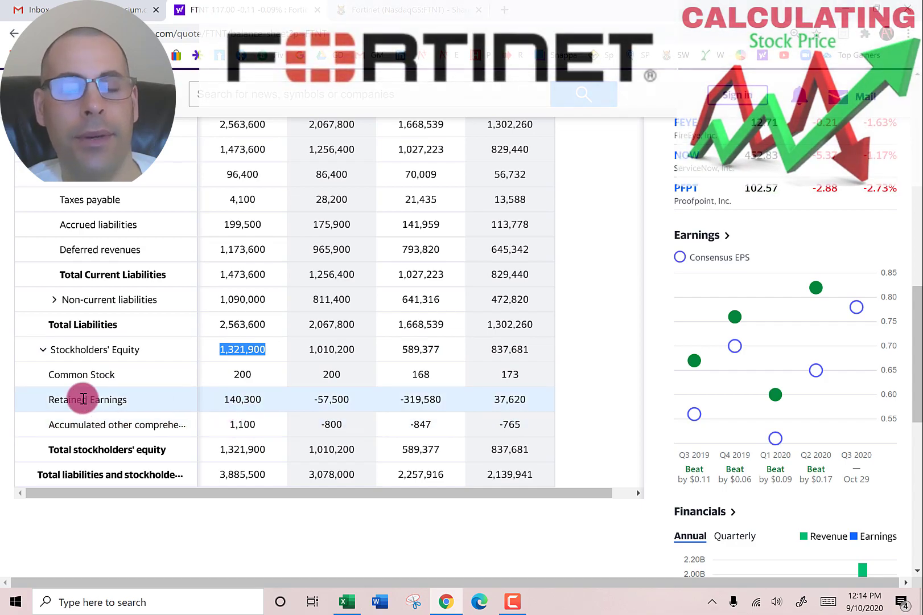
# Copy the 12/31/2019 Operating Income value, 344,200, from Yahoo Finance's income statement into the model's yellow EBIT input
pyautogui.scroll(8, 85, 393)
pyautogui.scroll(2, 85, 376)
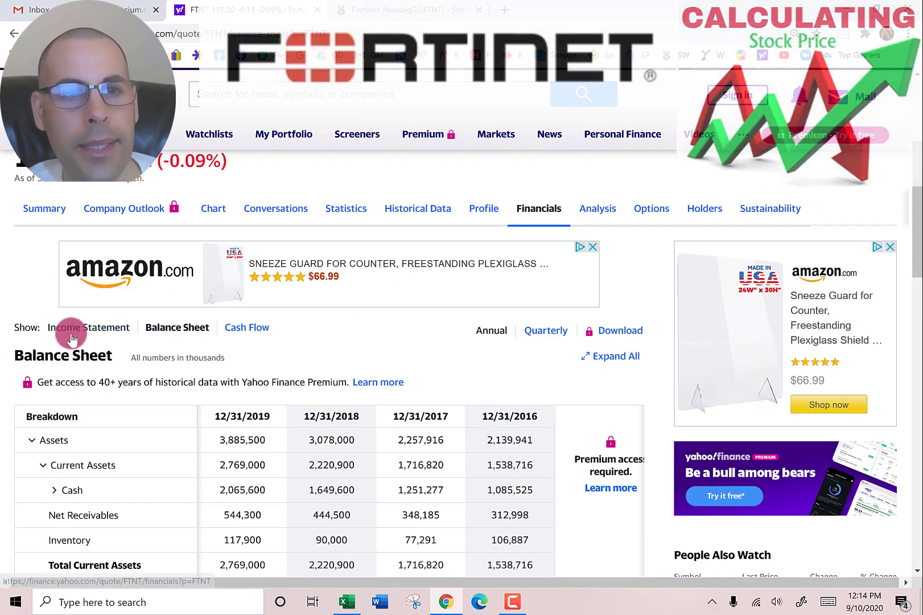
pyautogui.click(72, 329)
pyautogui.scroll(-2, 243, 335)
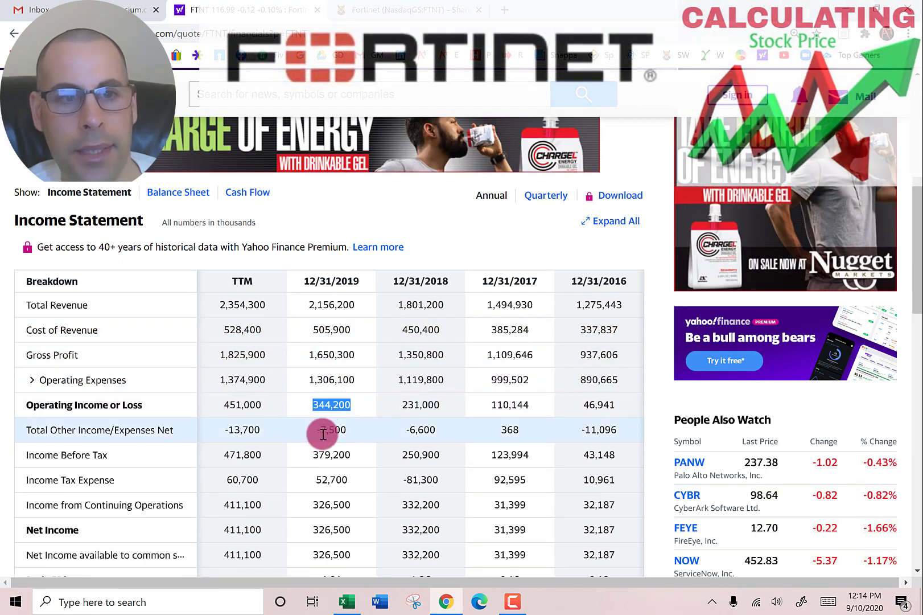
pyautogui.hotkey('alt', 'Tab')
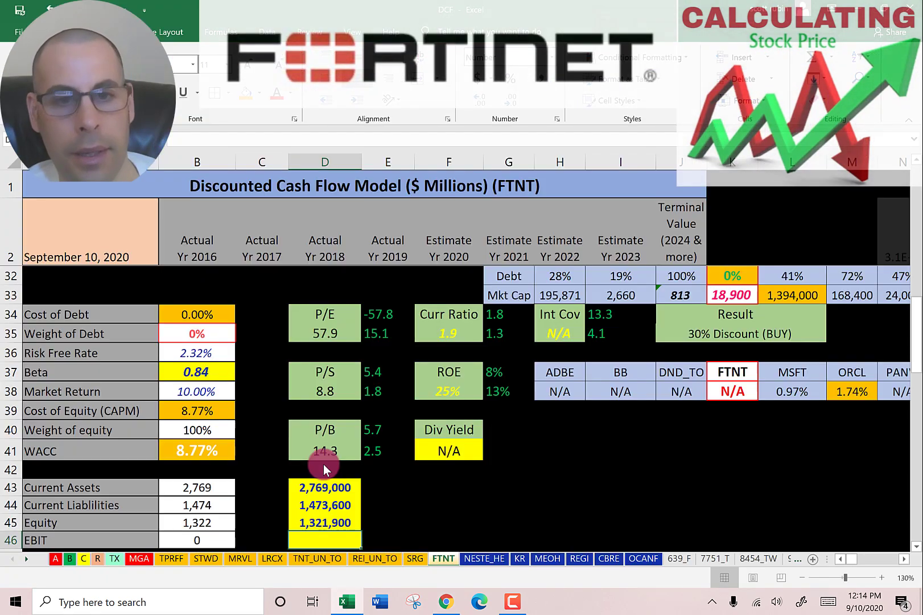
pyautogui.hotkey('ctrl', 'v')
pyautogui.press('Return')
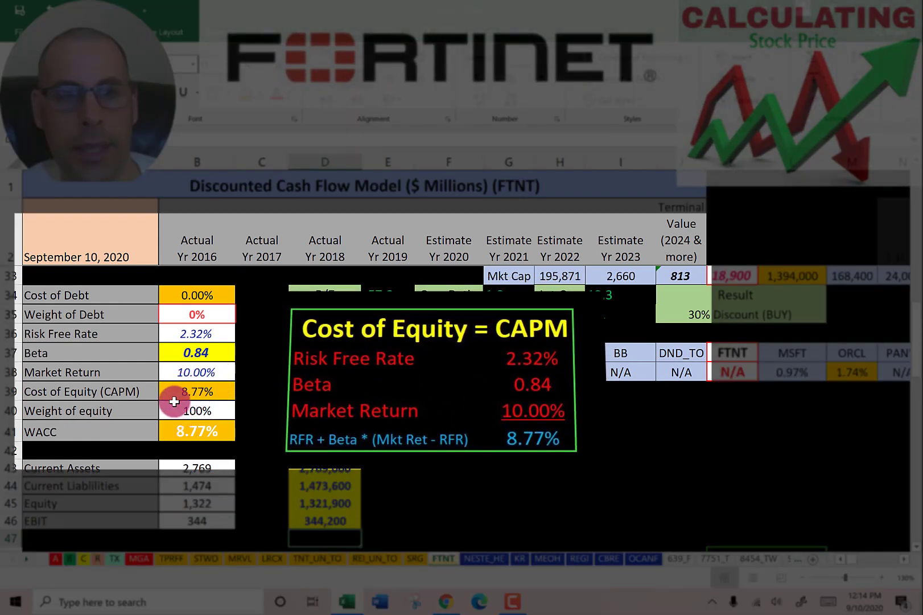
# Review the Cost of Equity (CAPM) row and the estimated Free Cash Flow figures for 2021 to 2023 in the model
pyautogui.click(93, 391)
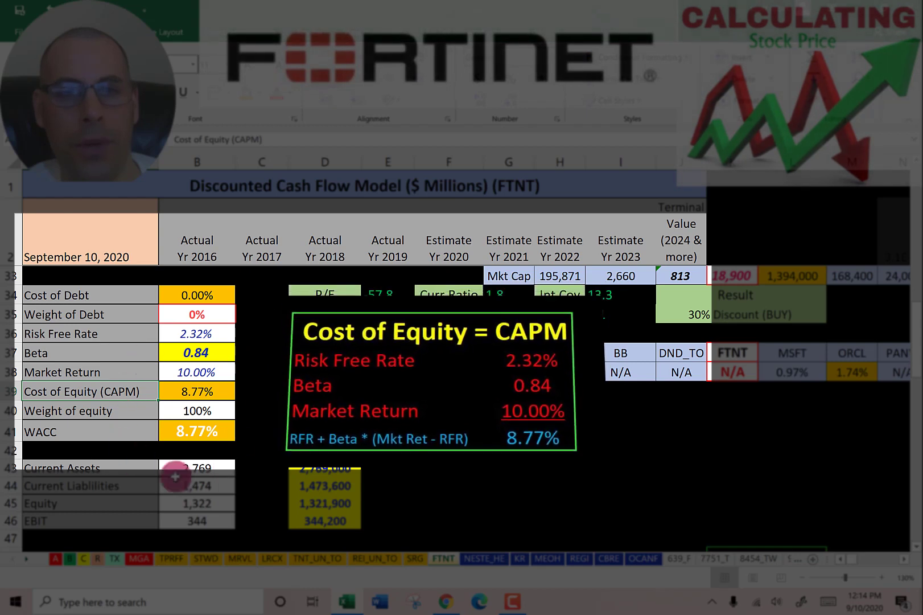
pyautogui.scroll(1, 235, 451)
pyautogui.scroll(10, 236, 450)
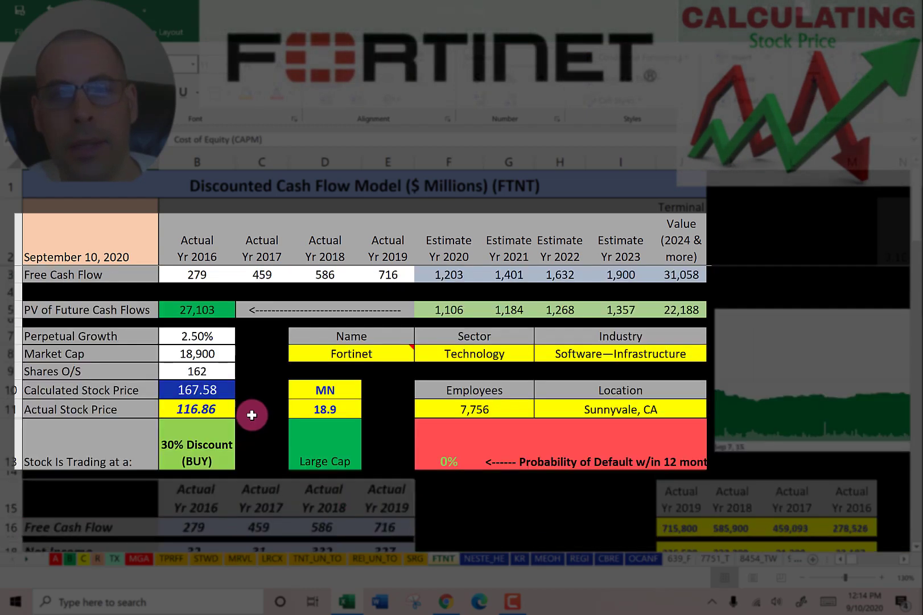
pyautogui.click(512, 273)
pyautogui.click(564, 273)
pyautogui.click(625, 273)
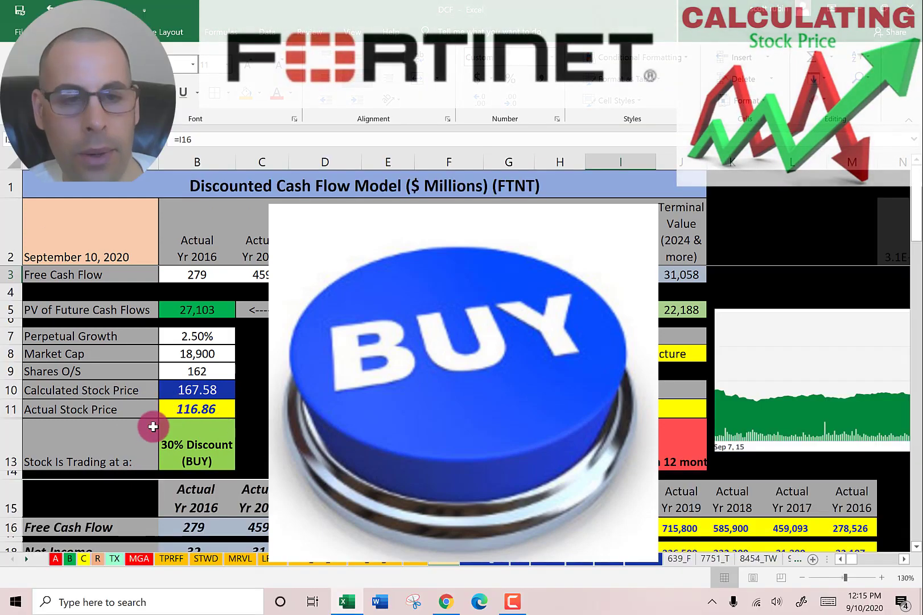
# Check the Share Price vs. Fair Value chart in the browser's FTNT stock analysis report, returning to the Excel model
pyautogui.hotkey('alt', 'Tab')
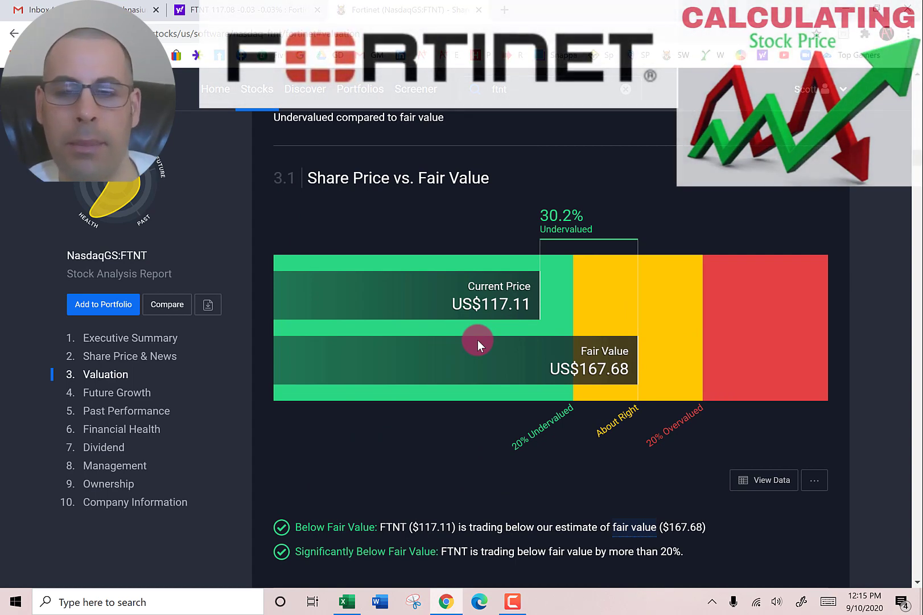
pyautogui.hotkey('alt', 'Tab')
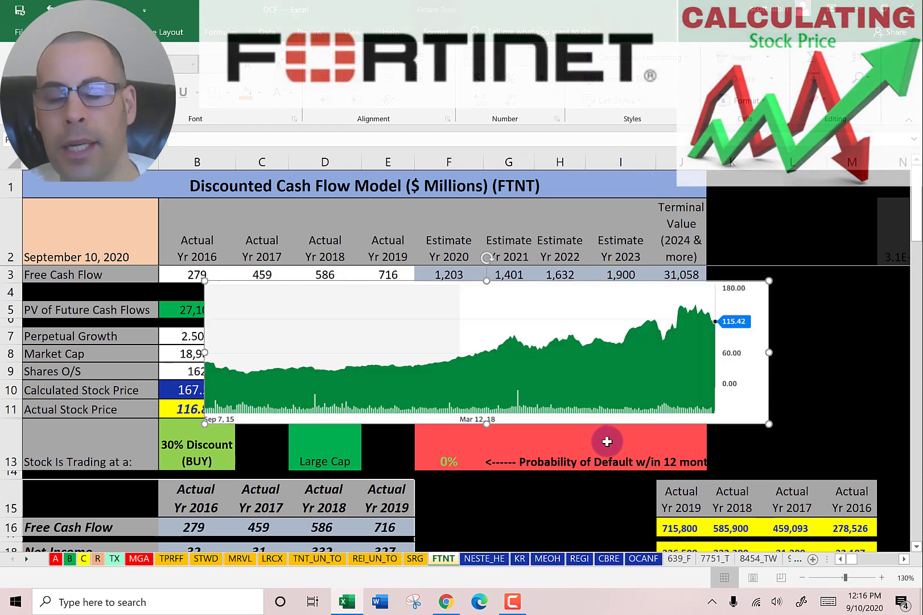
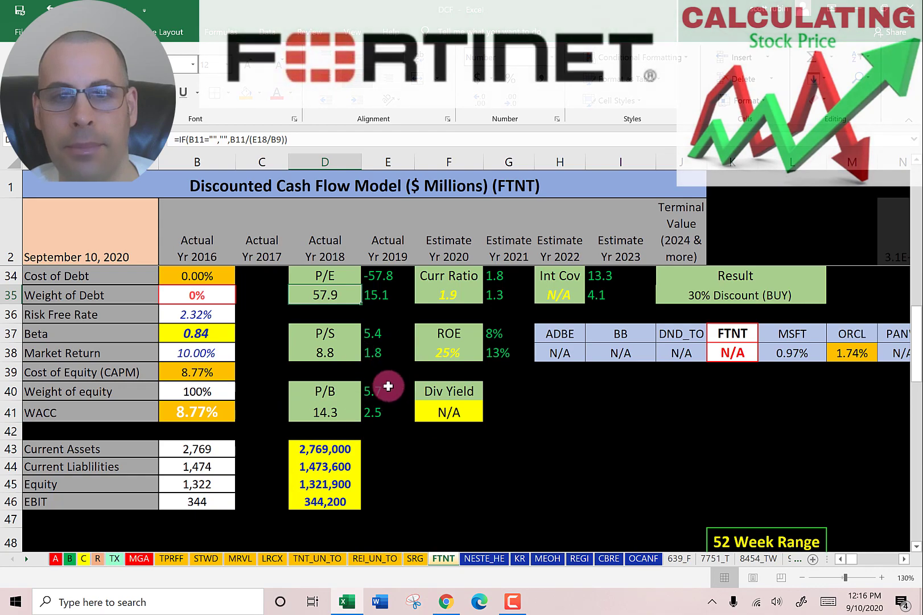
# Examine the P/E Ratio calculation below the EBIT row, including its Stock Price and EPS inputs
pyautogui.scroll(-4, 386, 382)
pyautogui.scroll(-1, 385, 372)
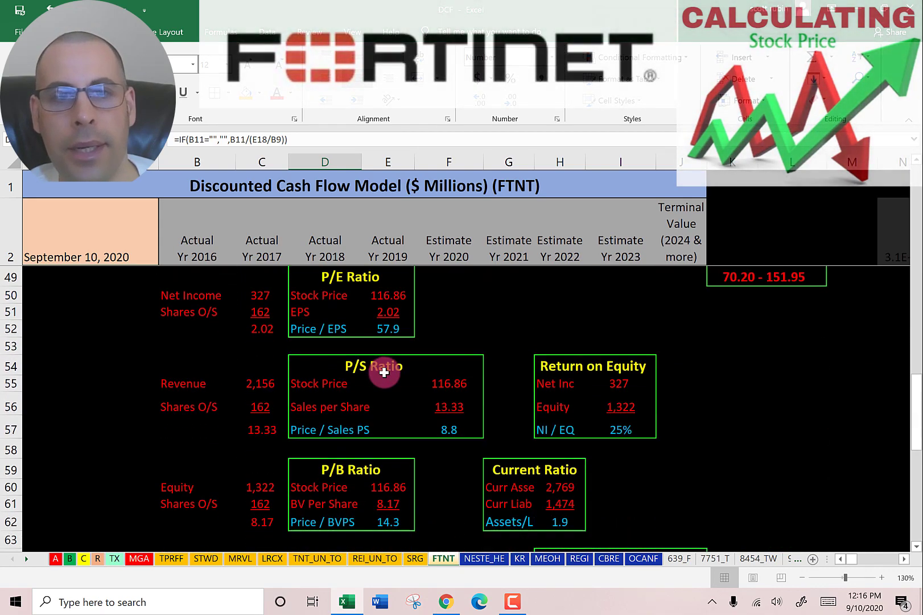
pyautogui.scroll(1, 384, 372)
pyautogui.click(383, 358)
pyautogui.click(383, 375)
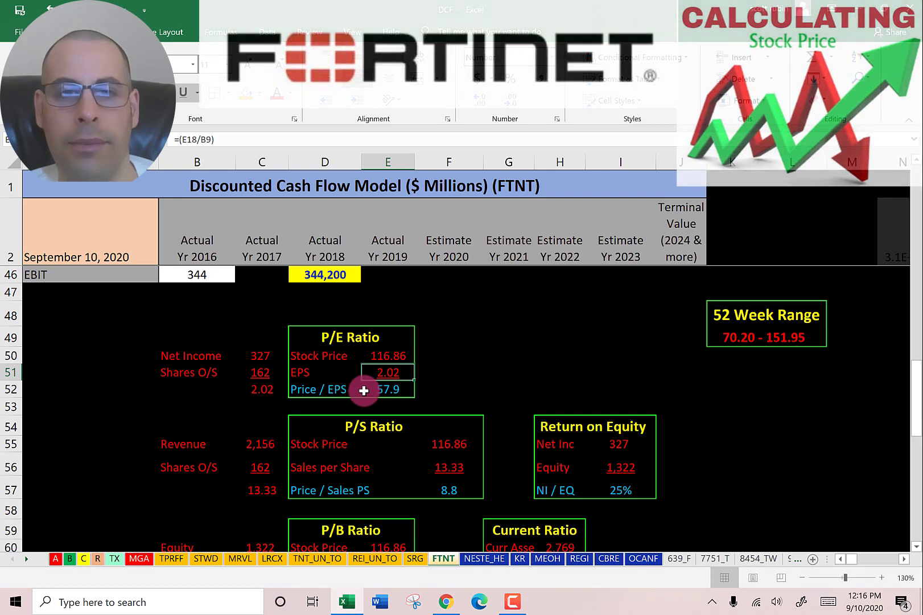
# Examine the P/S Ratio calculation, including its Stock Price, Sales per Share, Revenue and Shares O/S inputs
pyautogui.scroll(-2, 364, 390)
pyautogui.click(406, 328)
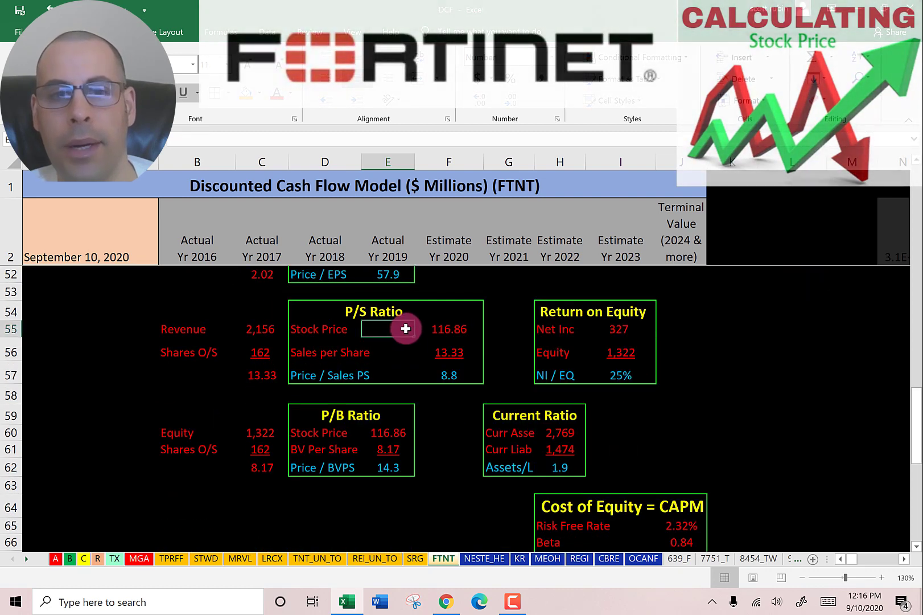
pyautogui.click(406, 347)
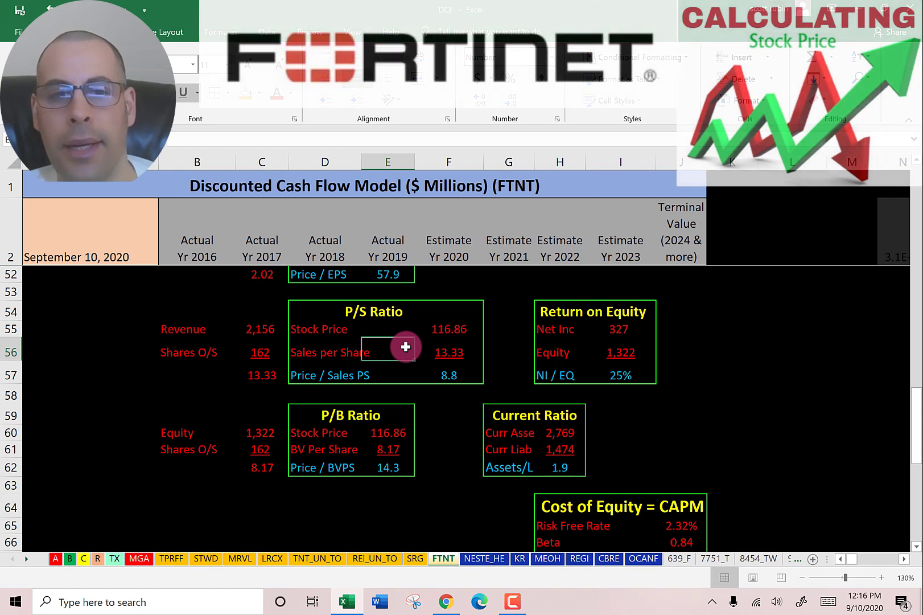
pyautogui.click(220, 322)
pyautogui.click(223, 358)
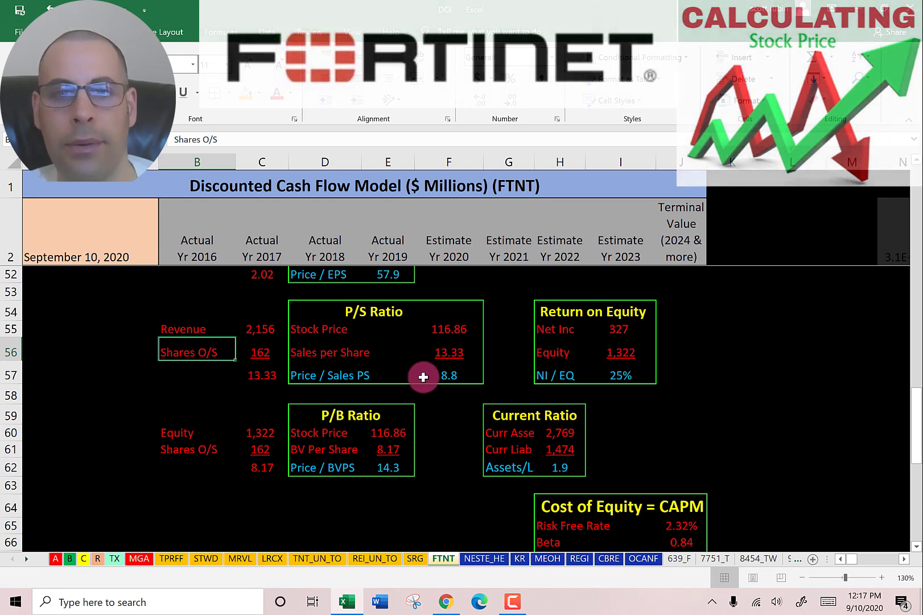
# Review the P/B Ratio, Current Ratio and Return on Equity calculation boxes in the lower part of the model
pyautogui.scroll(-2, 415, 356)
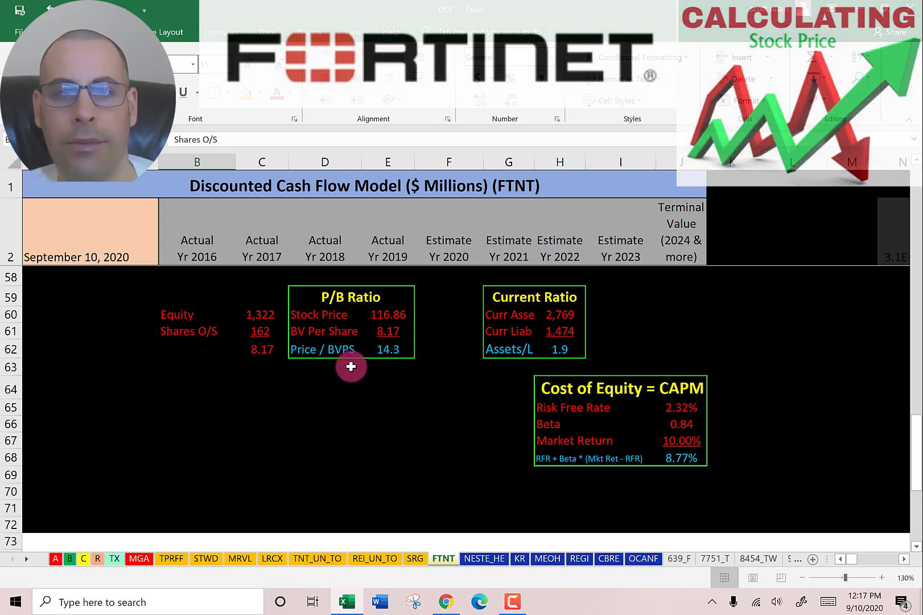
pyautogui.scroll(9, 449, 404)
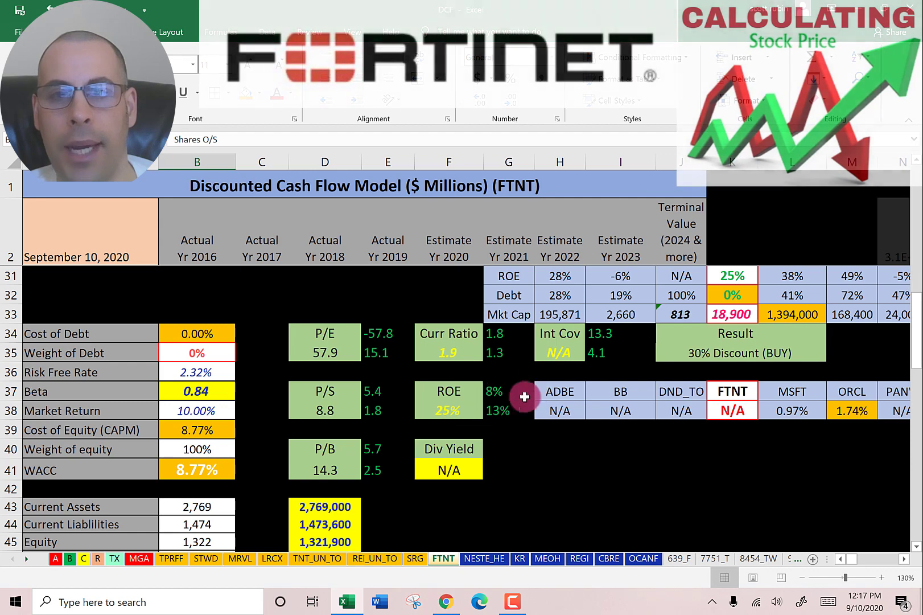
pyautogui.scroll(-7, 532, 382)
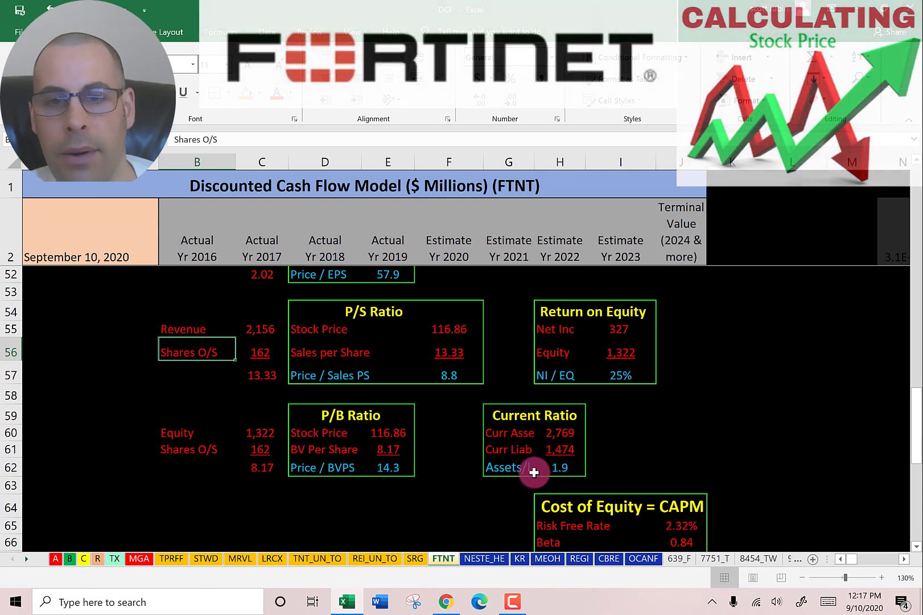
pyautogui.scroll(1, 513, 456)
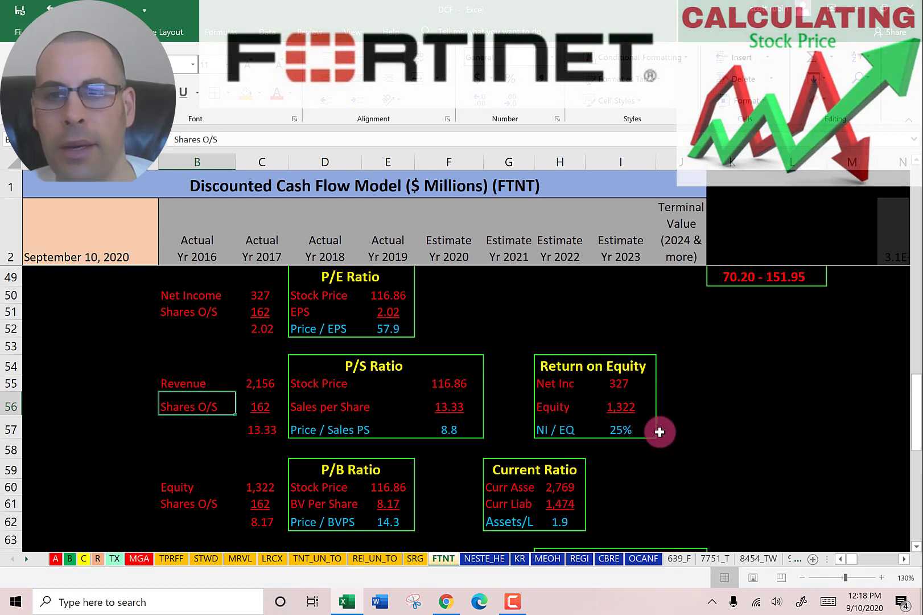
# Review the peer comparison table of valuation ratios across all company columns through to Winner and Avg
pyautogui.scroll(3, 719, 420)
pyautogui.scroll(6, 719, 415)
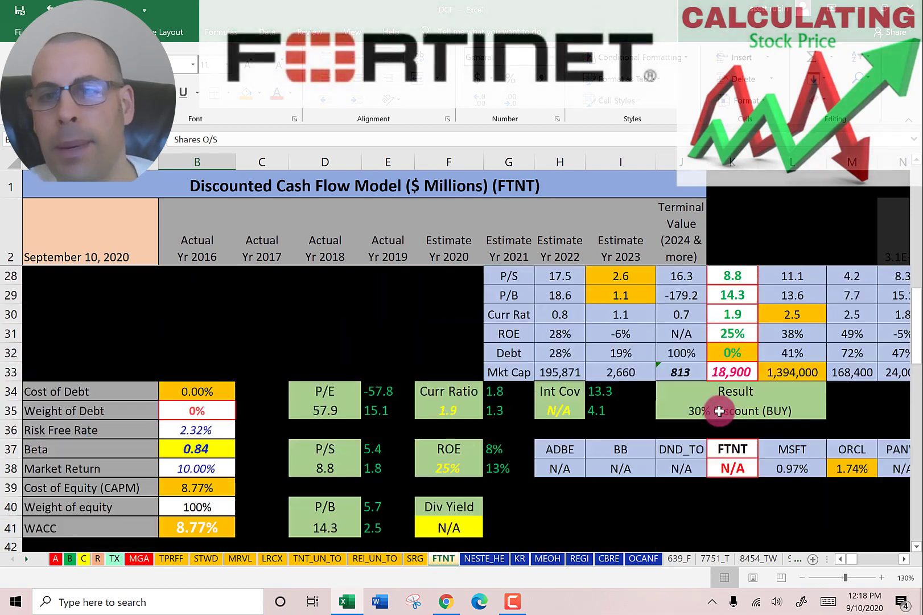
pyautogui.click(595, 377)
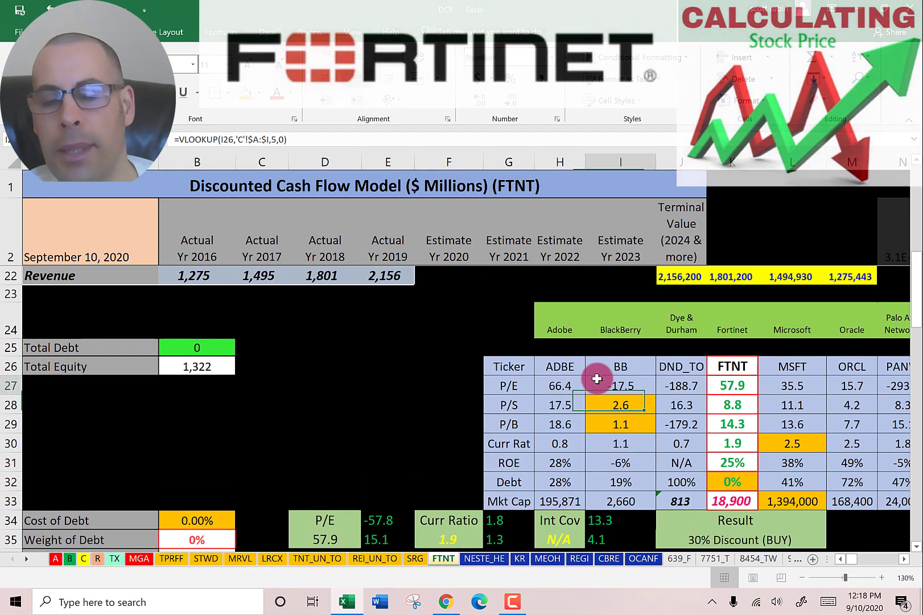
pyautogui.press('Right')
pyautogui.press('Right')
pyautogui.press('Right')
pyautogui.press('Right')
pyautogui.press('Right')
pyautogui.press('Right')
pyautogui.press('Right')
pyautogui.press('Right')
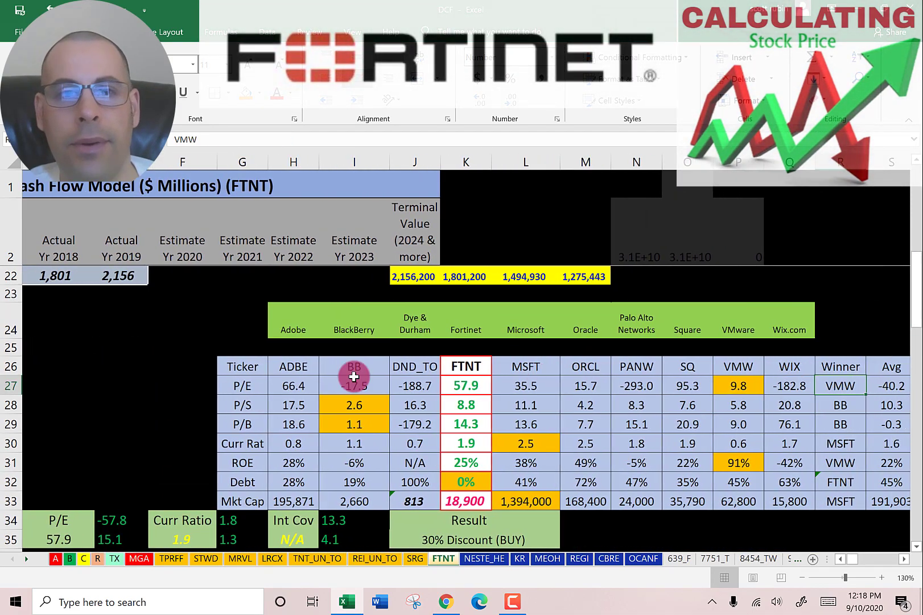
# Go through the competitor tickers in the comparison table's header row, from ADBE, BB and DND_TO to VMW and WIX
pyautogui.click(222, 366)
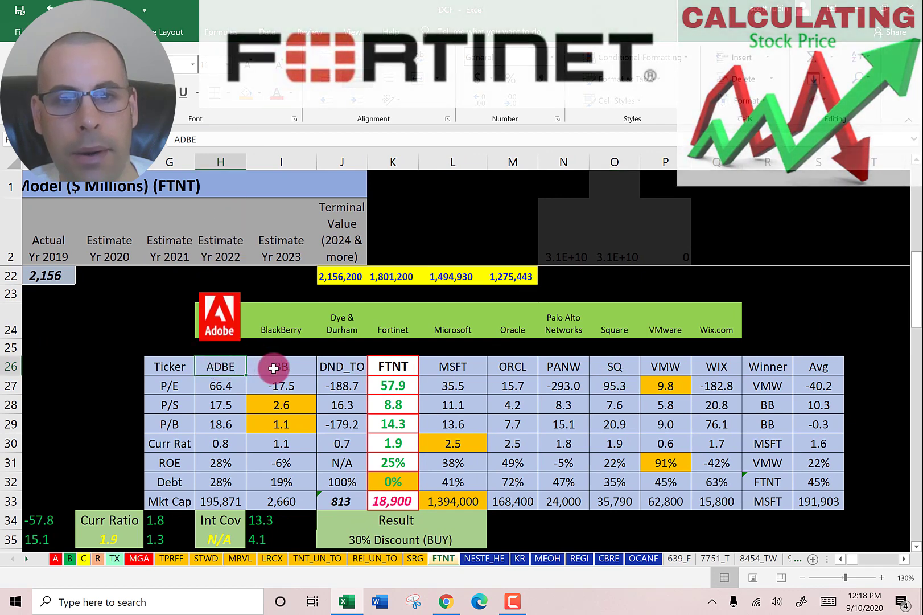
pyautogui.click(279, 366)
pyautogui.click(337, 363)
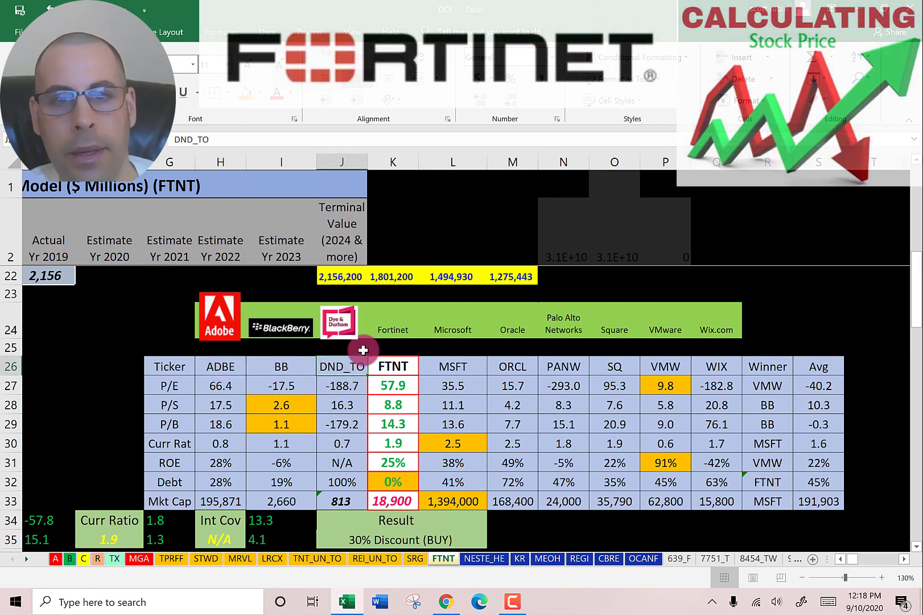
pyautogui.click(466, 364)
pyautogui.click(515, 369)
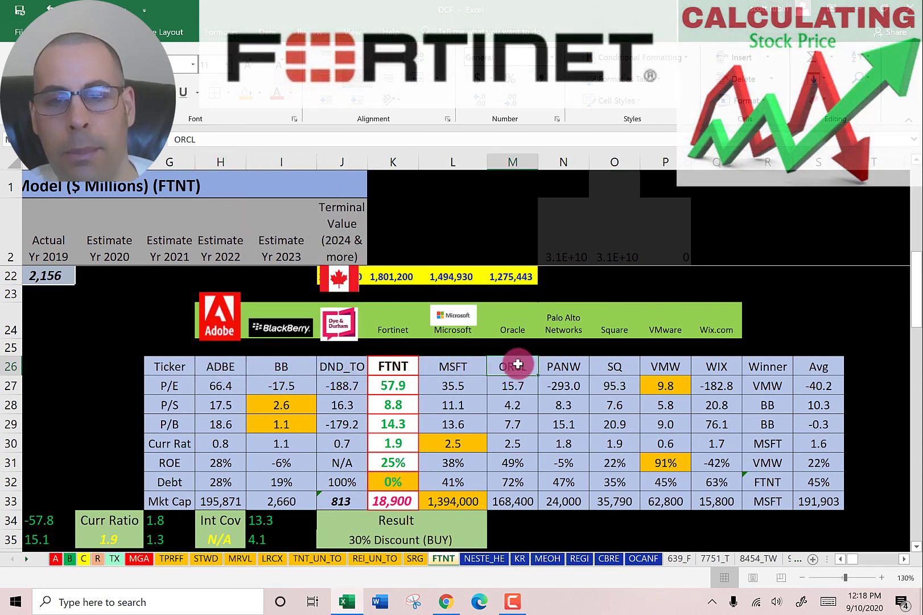
pyautogui.click(618, 371)
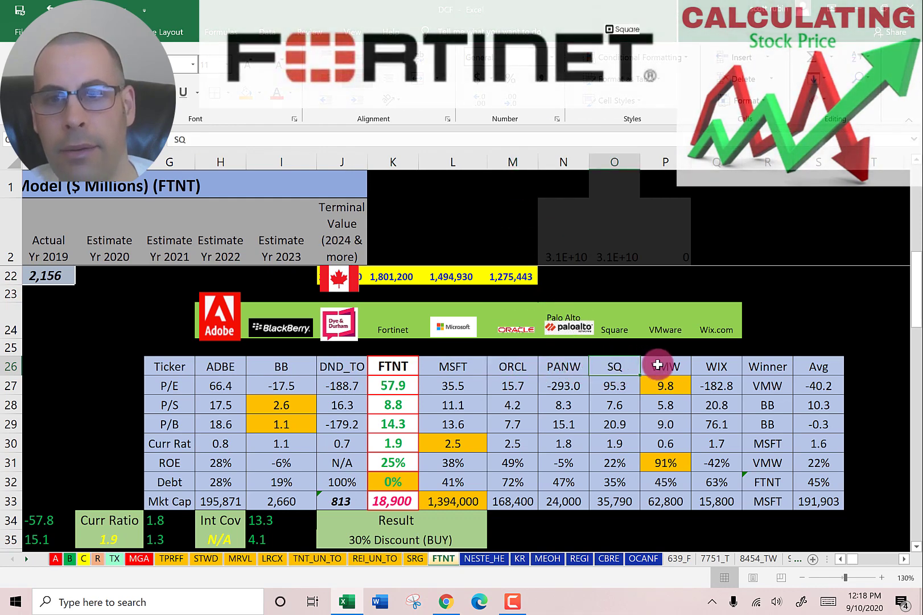
pyautogui.click(667, 366)
pyautogui.click(723, 368)
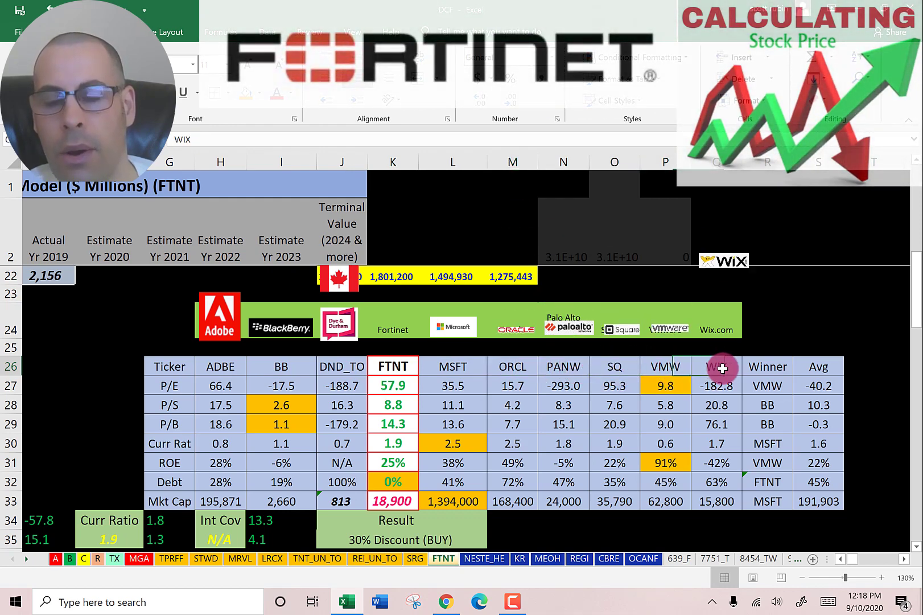
# Check Fortinet's ratios in the FTNT column of the comparison table and the average formula in the P/E row
pyautogui.click(396, 373)
pyautogui.click(395, 386)
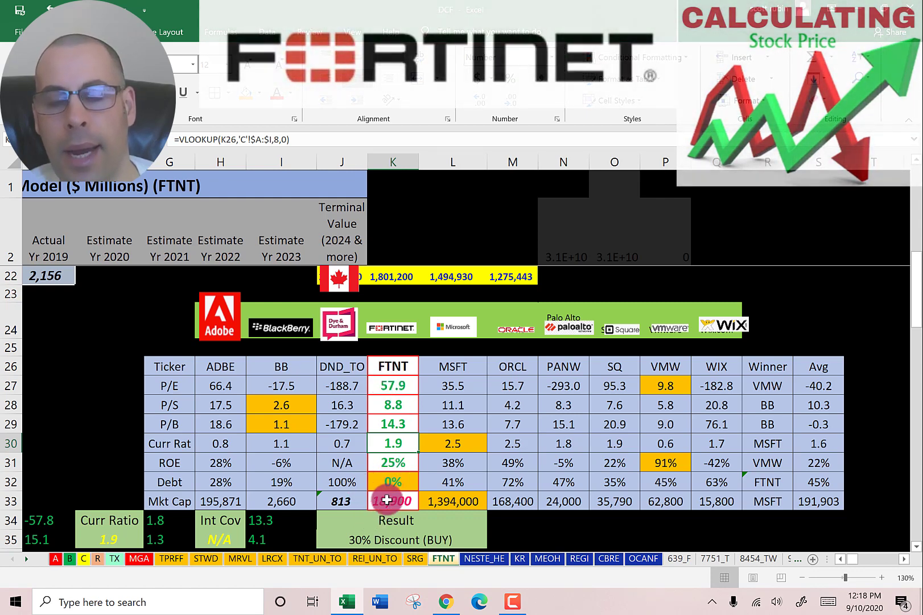
pyautogui.press('Up')
pyautogui.press('Up')
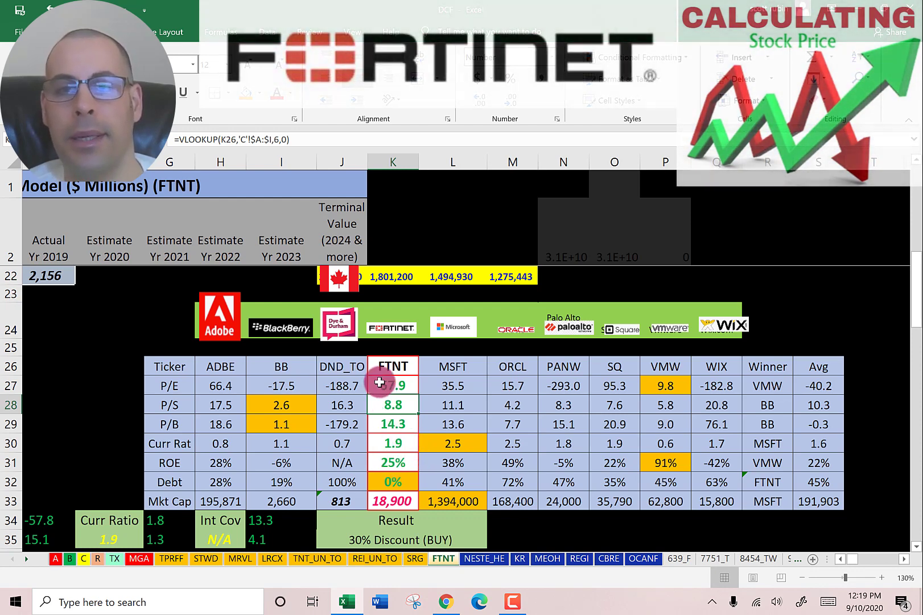
pyautogui.press('Up')
pyautogui.hotkey('ctrl', 'Right')
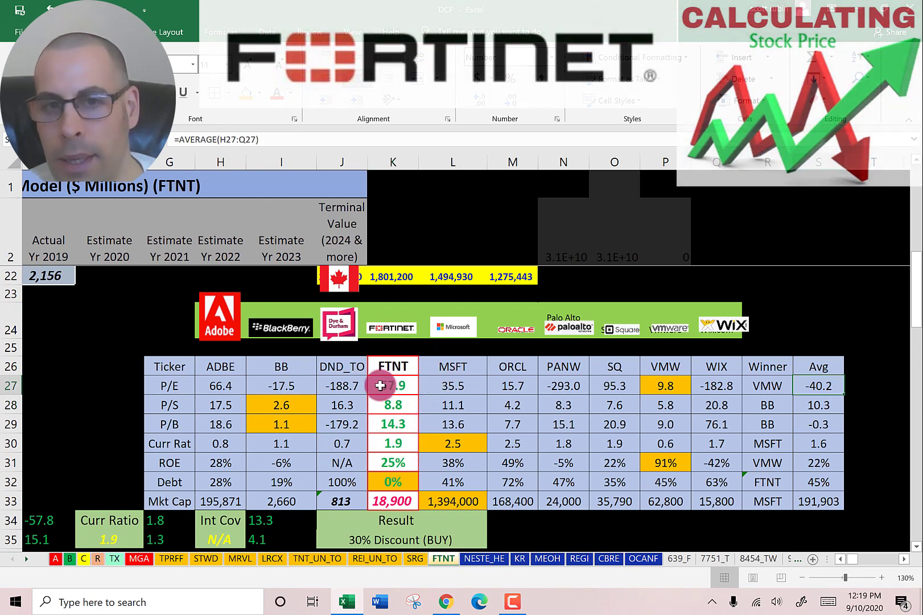
# Compare Fortinet's P/E, P/S, P/B, Debt and Mkt Cap entries with those of the peer companies
pyautogui.click(381, 385)
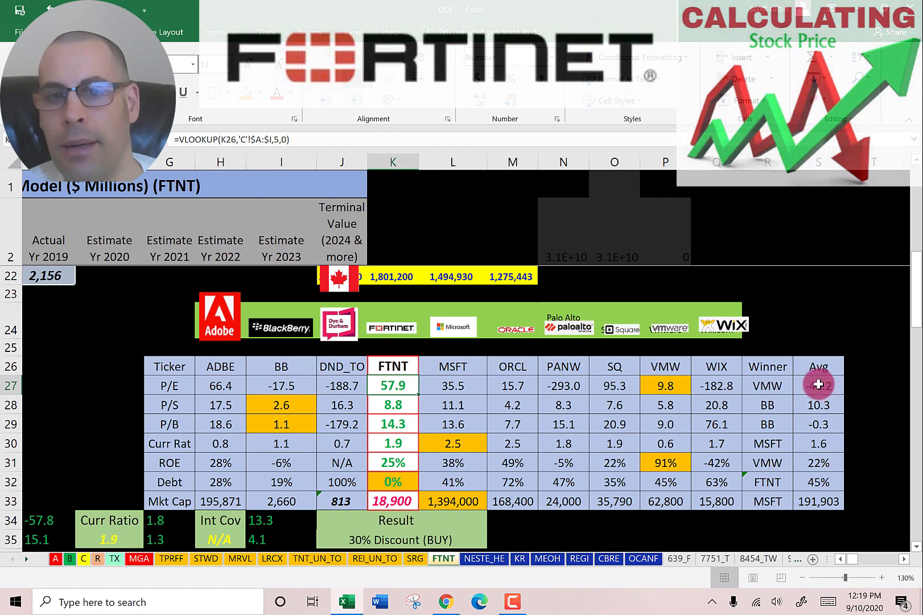
pyautogui.click(393, 407)
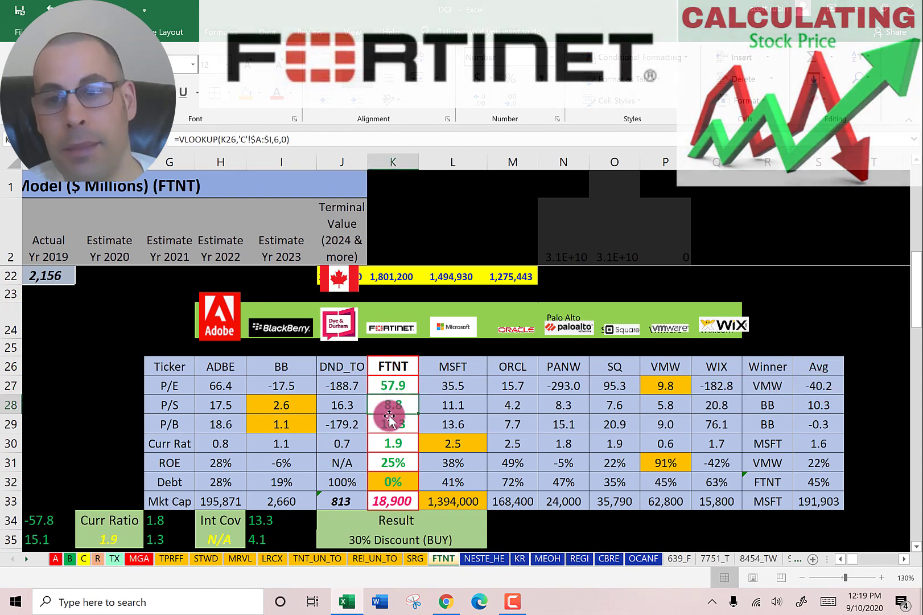
pyautogui.click(388, 423)
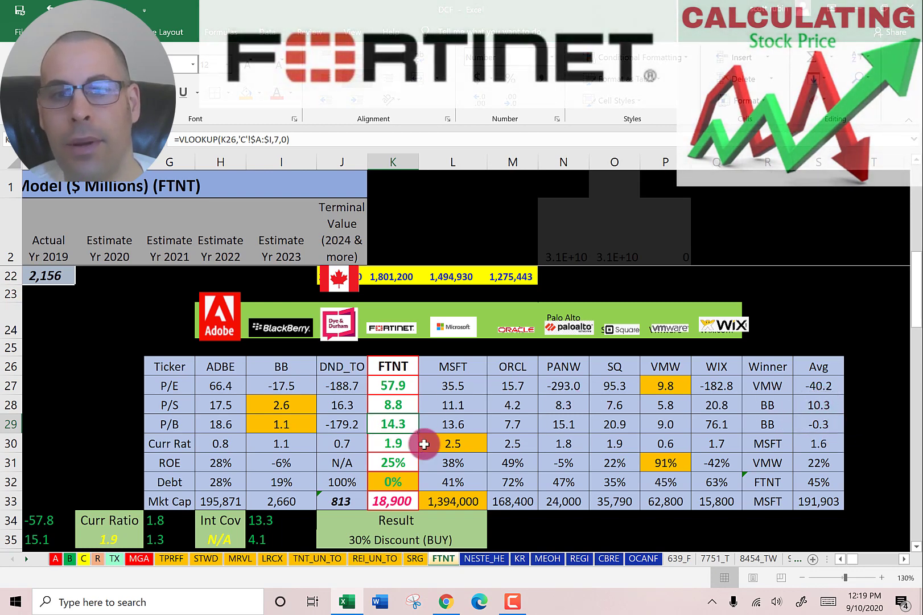
pyautogui.click(285, 479)
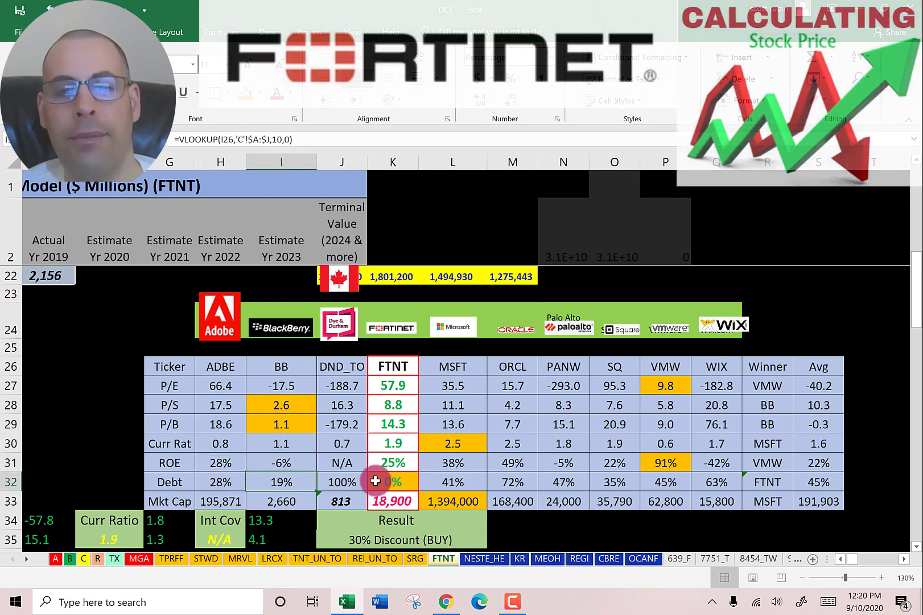
pyautogui.click(390, 482)
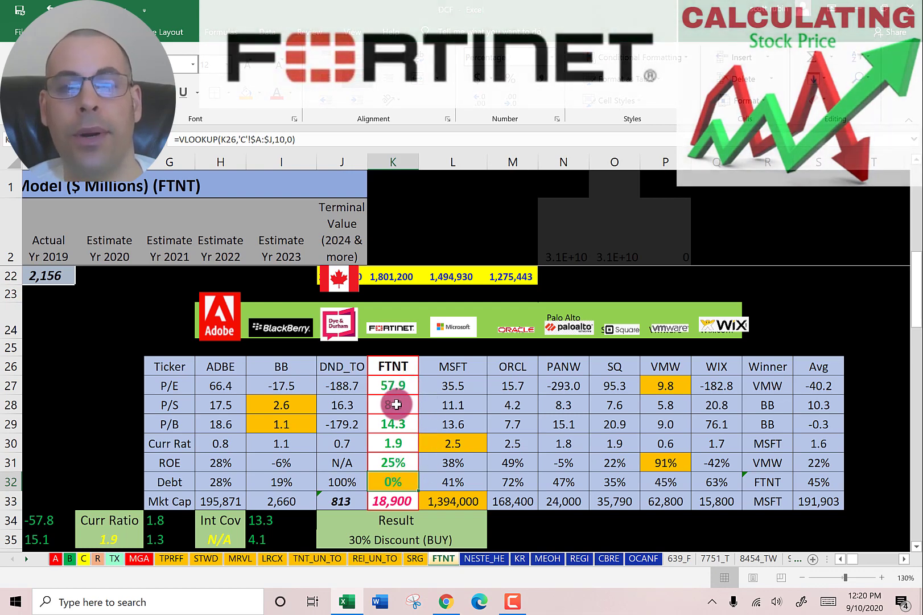
pyautogui.click(377, 502)
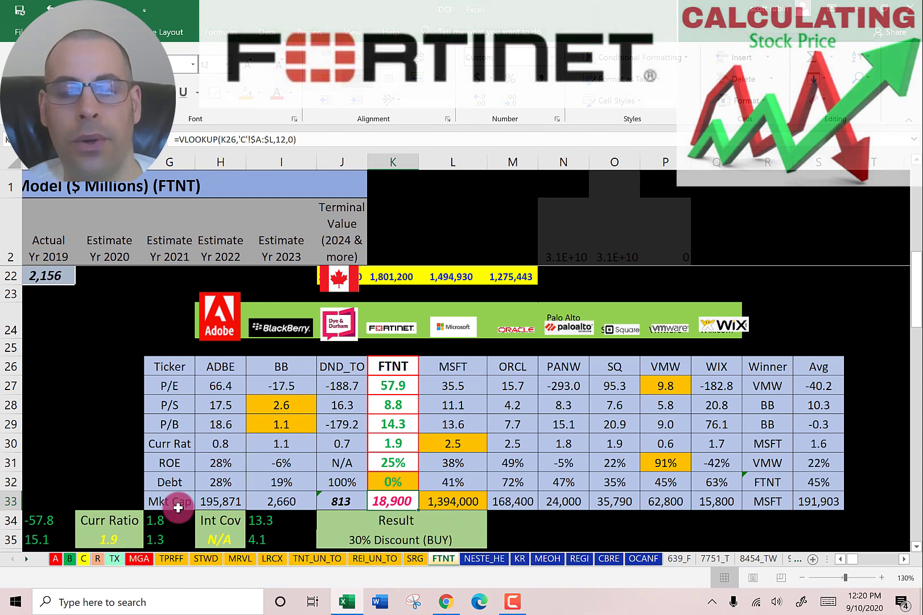
# Examine the ADBE, MSFT and ORCL entries in the separate comparison row below the ratio table, plus Fortinet's ROE
pyautogui.scroll(-1, 356, 377)
pyautogui.click(220, 521)
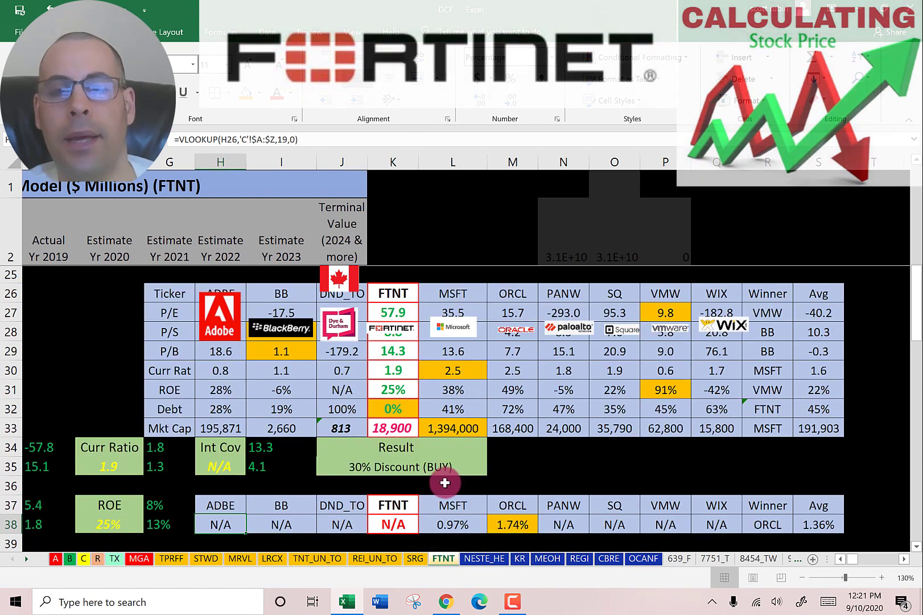
pyautogui.click(449, 525)
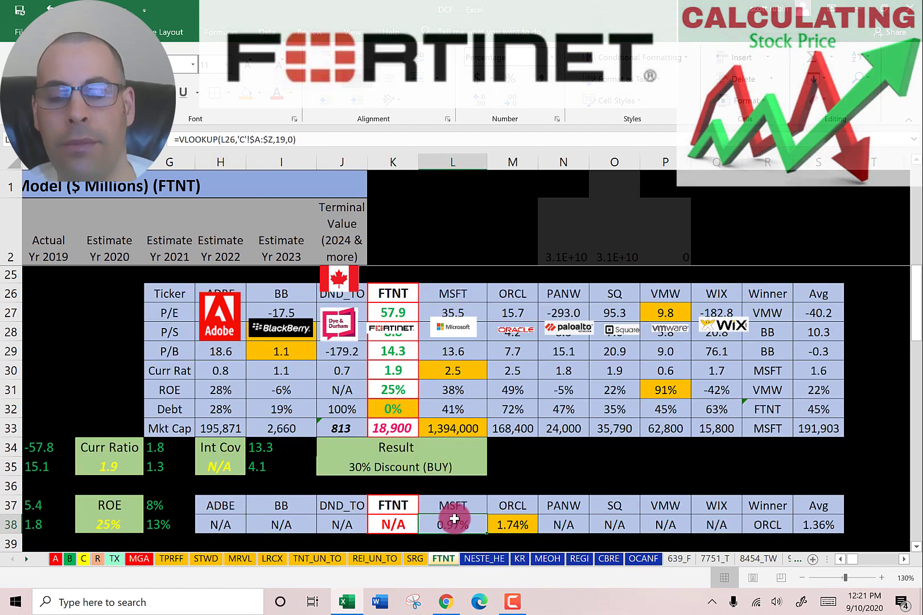
pyautogui.click(531, 528)
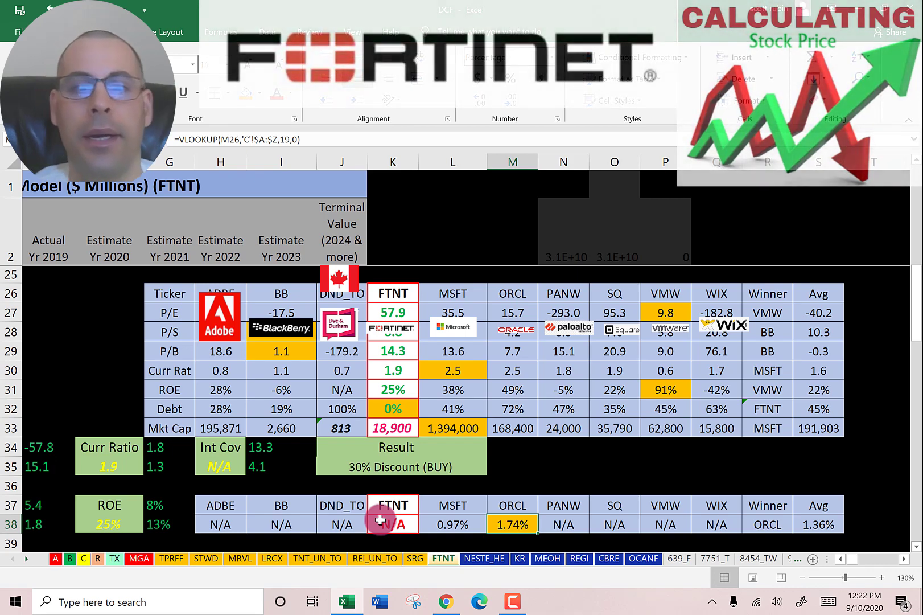
pyautogui.click(392, 390)
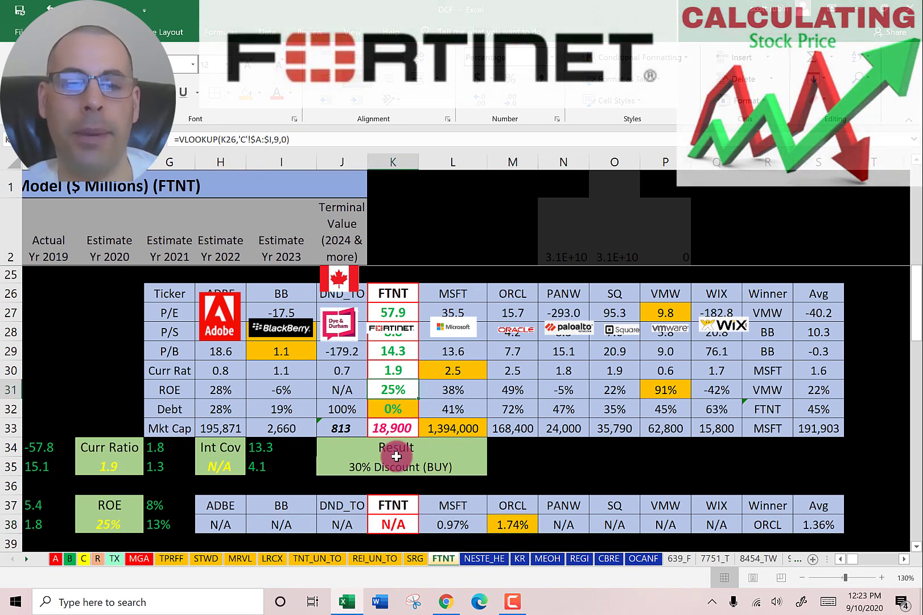